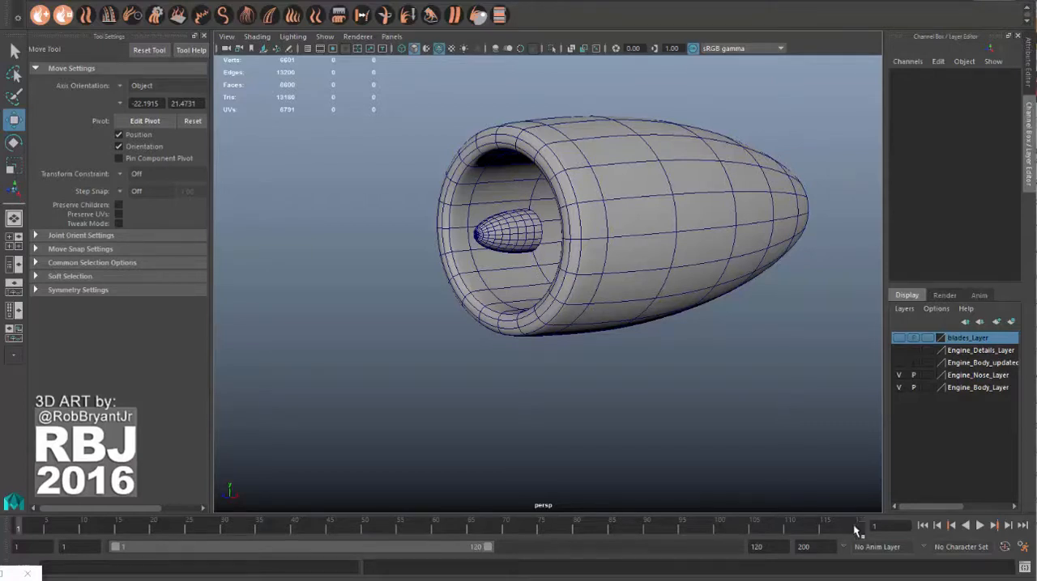
Step: Show the blades layer to examine the fan blades inside the engine from the front, and hide it again
{"action": "left_click_drag", "start_coordinate": [673, 351], "coordinate": [688, 311], "text": "alt"}
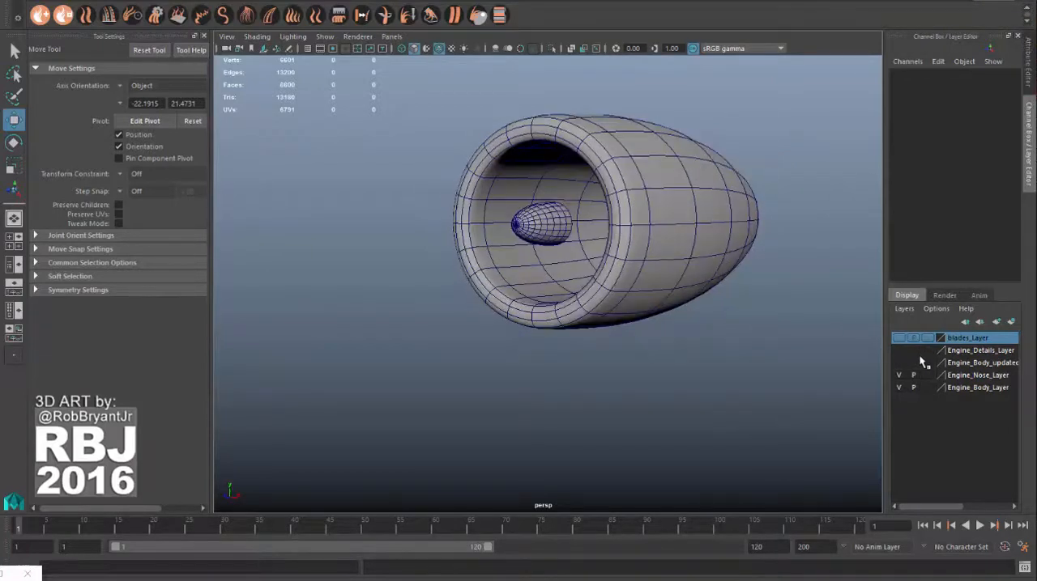
{"action": "left_click", "coordinate": [898, 337]}
{"action": "left_click_drag", "start_coordinate": [576, 303], "coordinate": [697, 359], "text": "alt"}
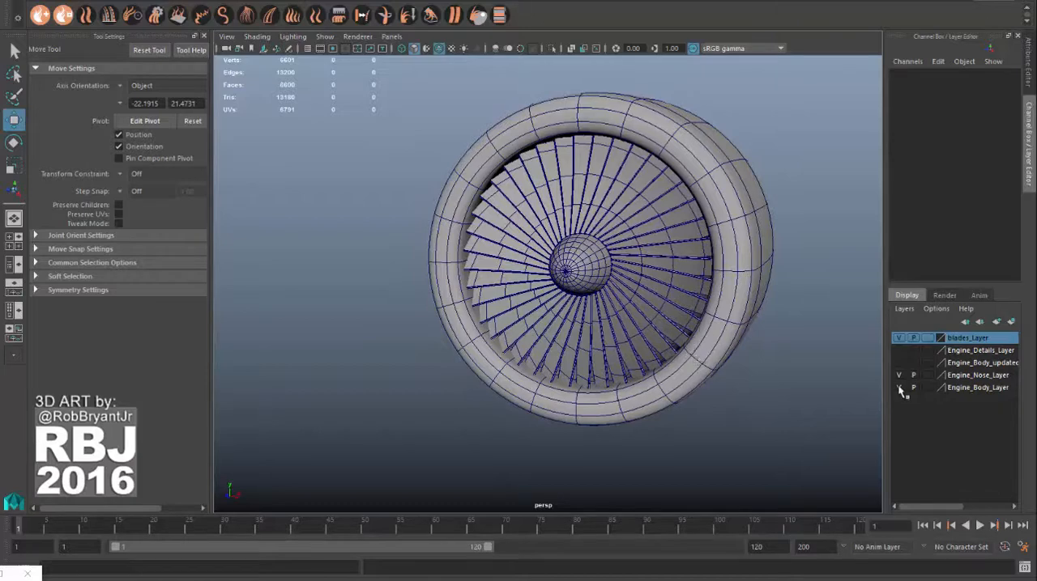
{"action": "left_click", "coordinate": [899, 338]}
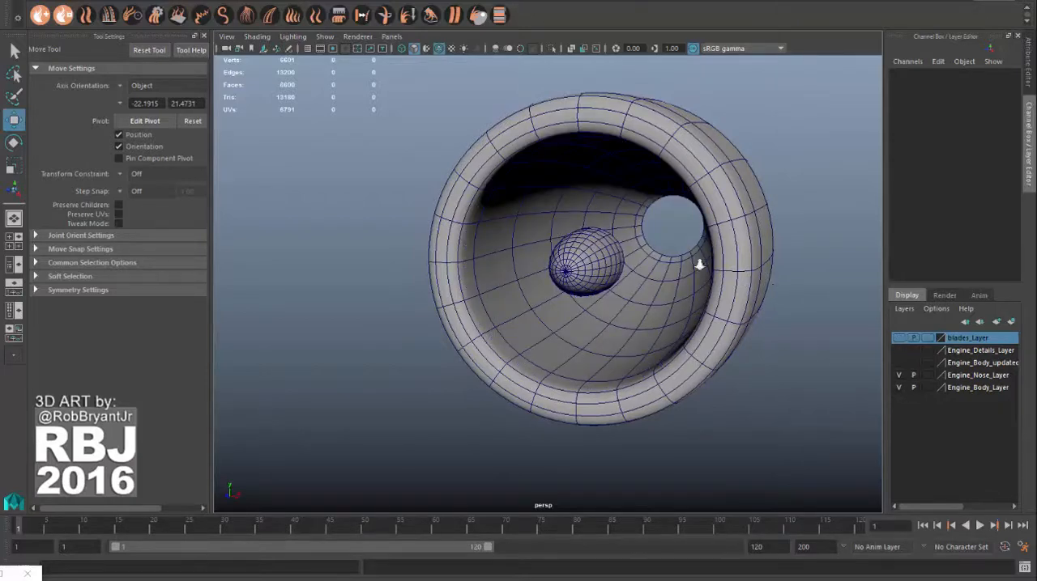
{"action": "left_click_drag", "start_coordinate": [699, 264], "coordinate": [733, 308], "text": "alt"}
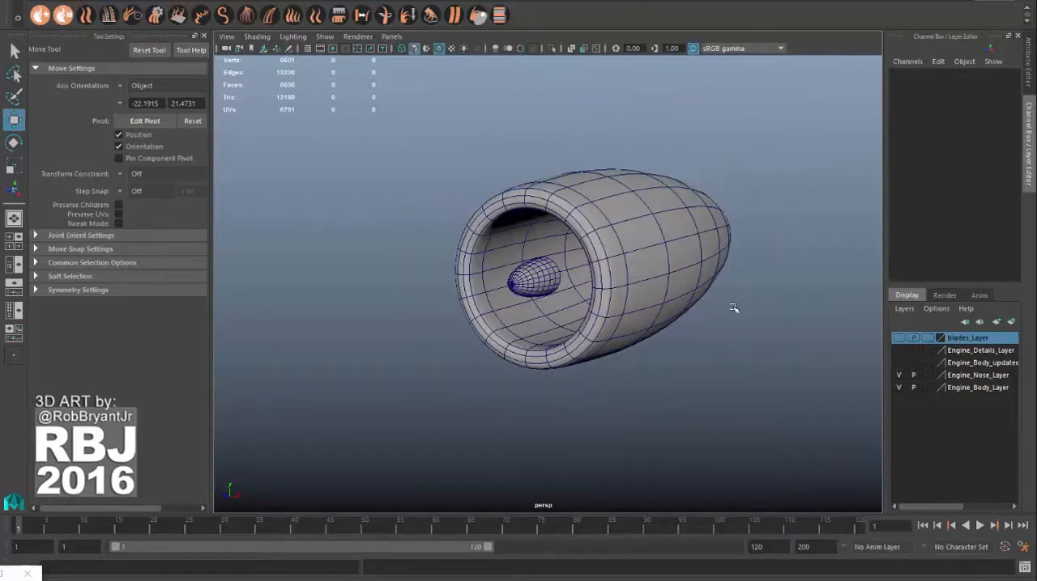
Step: Hide the Engine_Nose_Layer and Engine_Body_Layer and display the grid in the perspective view
{"action": "left_click", "coordinate": [898, 375]}
{"action": "left_click", "coordinate": [898, 387]}
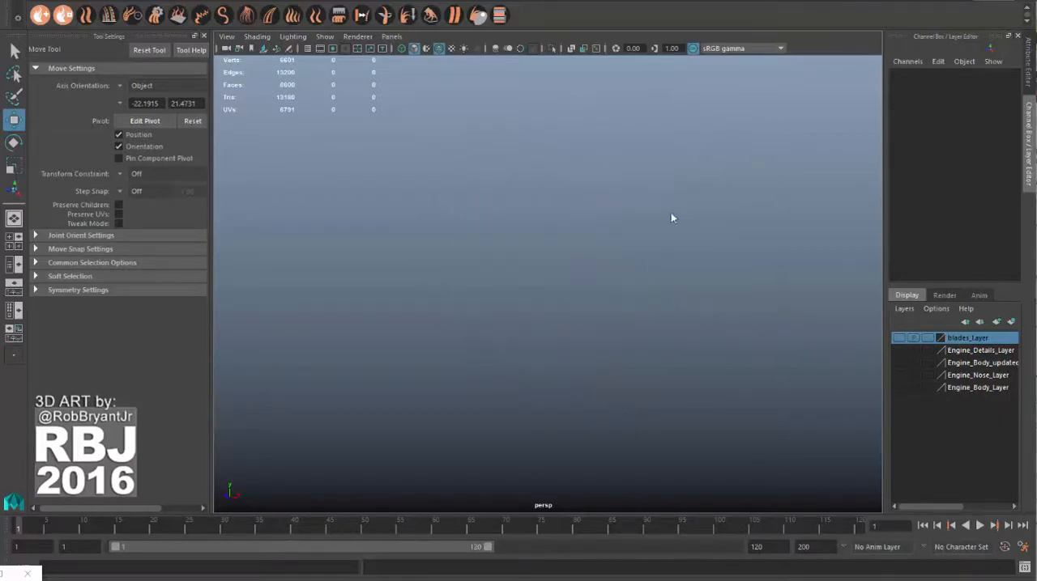
{"action": "key", "text": "space"}
{"action": "left_click", "coordinate": [690, 237]}
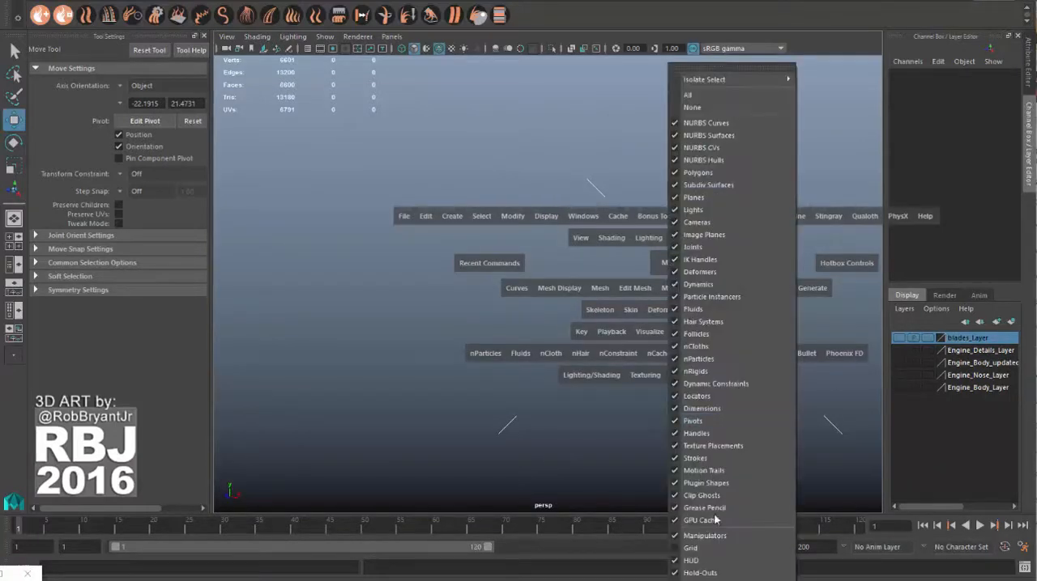
{"action": "left_click", "coordinate": [704, 551]}
{"action": "left_click_drag", "start_coordinate": [577, 369], "coordinate": [585, 402], "text": "alt"}
{"action": "right_click_drag", "start_coordinate": [585, 402], "coordinate": [606, 354], "text": "alt"}
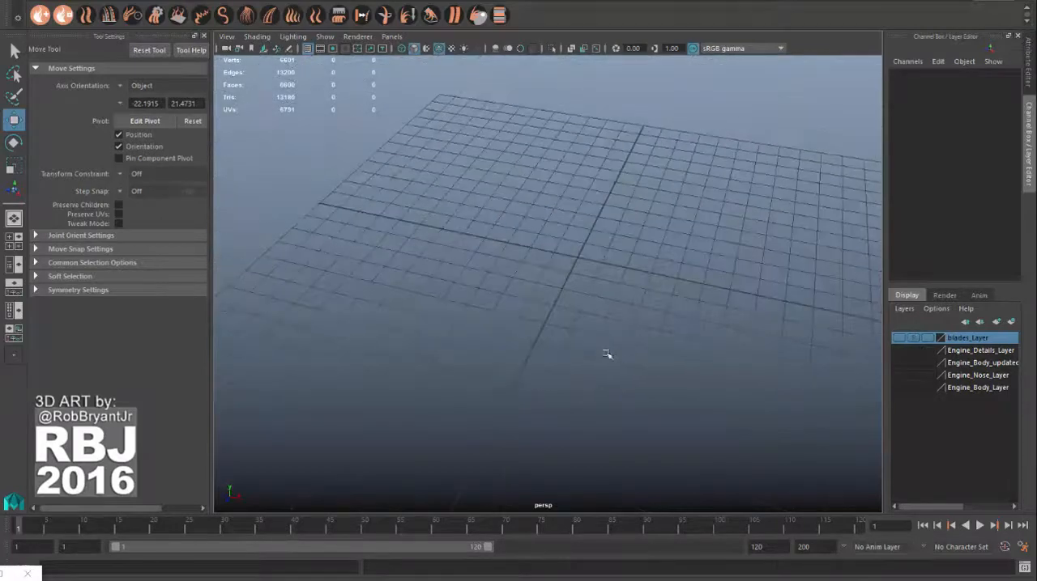
{"action": "left_click_drag", "start_coordinate": [606, 354], "coordinate": [592, 337], "text": "alt"}
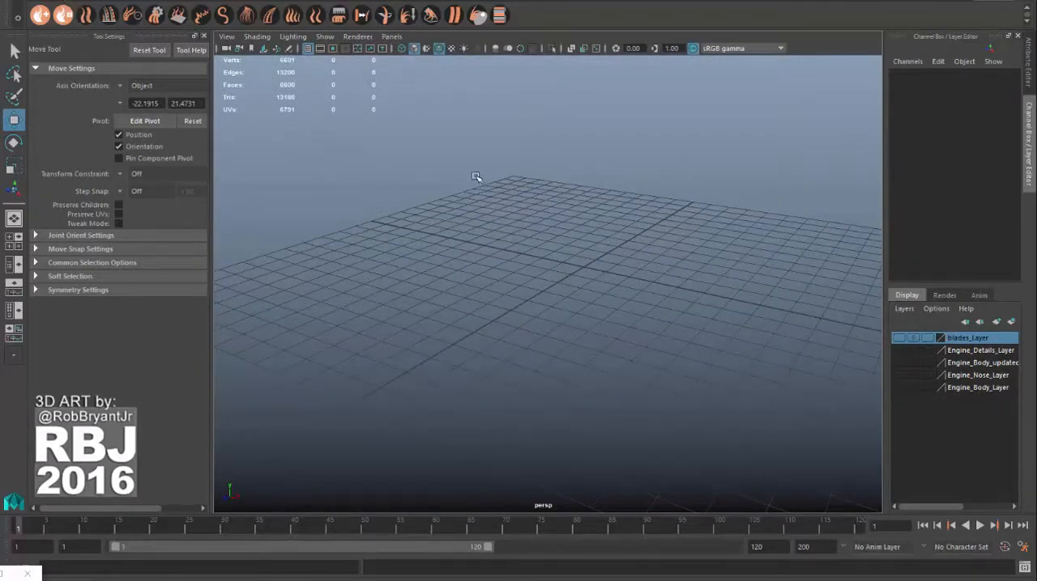
Step: Create a polygon cube at the origin as the starting shape for a fan blade
{"action": "key", "text": "space"}
{"action": "left_click", "coordinate": [266, 128]}
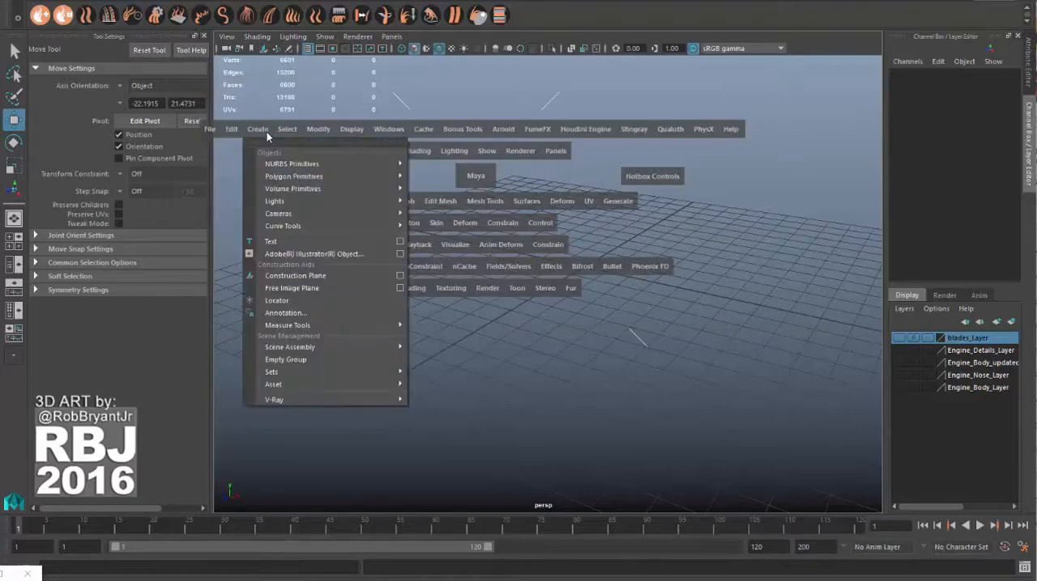
{"action": "mouse_move", "coordinate": [283, 175]}
{"action": "left_click", "coordinate": [475, 200]}
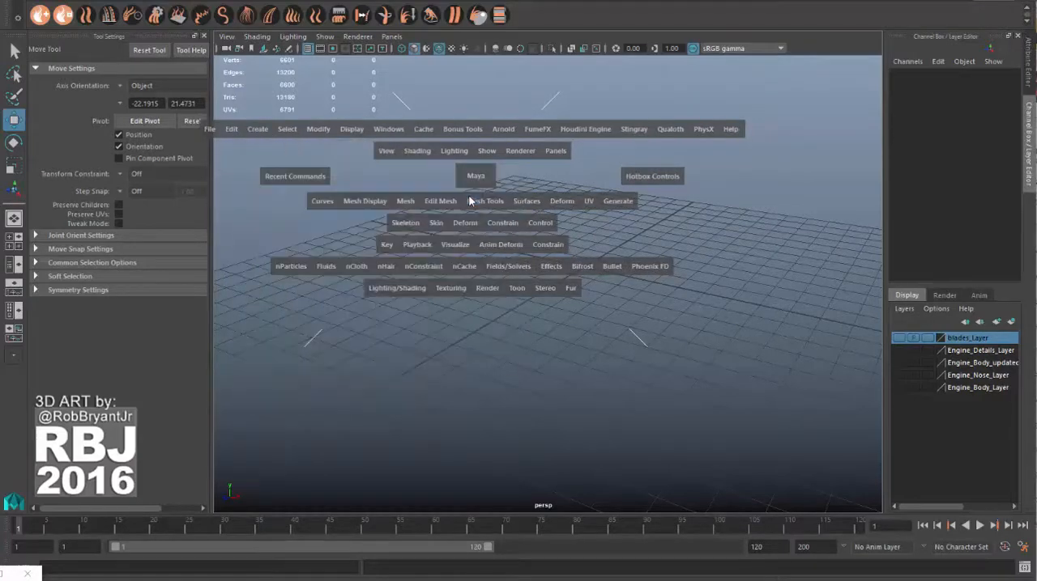
{"action": "right_click_drag", "start_coordinate": [581, 284], "coordinate": [731, 351], "text": "alt"}
{"action": "middle_click_drag", "start_coordinate": [732, 353], "coordinate": [727, 394], "text": "alt"}
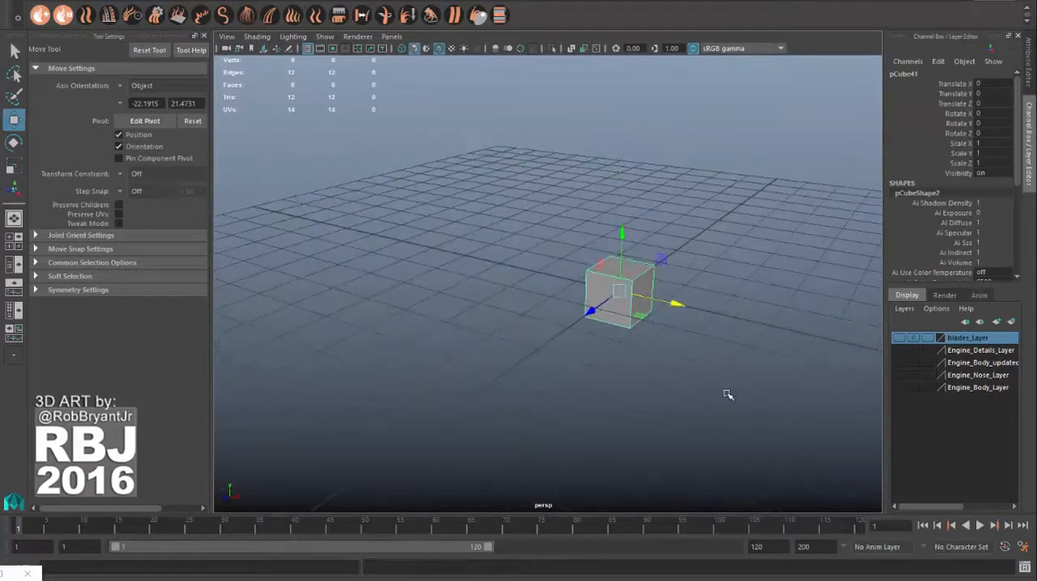
{"action": "left_click_drag", "start_coordinate": [726, 395], "coordinate": [655, 391], "text": "alt"}
Step: Scale the cube into a tall, thin slab of about 0.594 in X, 3.148 in Y and 0.077 in Z
{"action": "key", "text": "t"}
{"action": "key", "text": "r"}
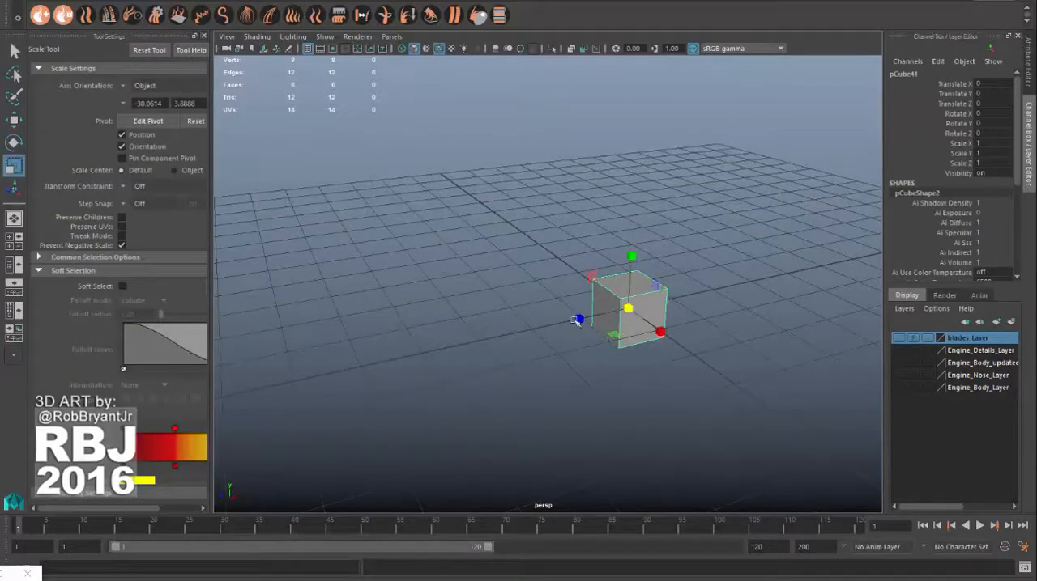
{"action": "left_click_drag", "start_coordinate": [579, 318], "coordinate": [636, 287]}
{"action": "left_click_drag", "start_coordinate": [597, 228], "coordinate": [609, 103]}
{"action": "left_click_drag", "start_coordinate": [706, 249], "coordinate": [574, 263], "text": "alt"}
{"action": "left_click_drag", "start_coordinate": [557, 332], "coordinate": [648, 351]}
{"action": "left_click_drag", "start_coordinate": [571, 307], "coordinate": [701, 306]}
{"action": "left_click_drag", "start_coordinate": [689, 268], "coordinate": [736, 305]}
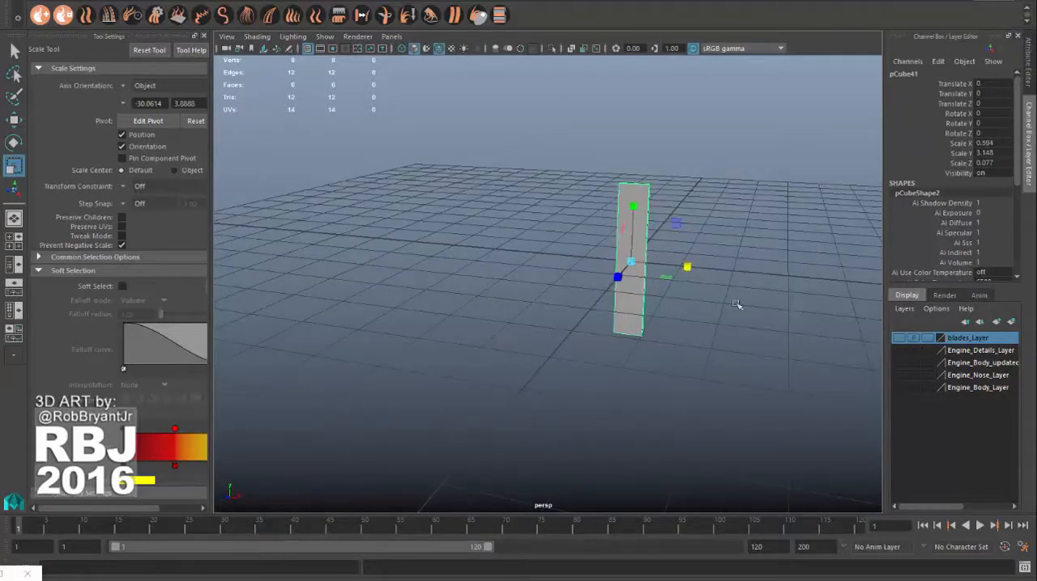
Step: Show the Engine_Body_Layer, move the slab to about 3.07 in Z at the intake, and shrink it to about 0.174 × 0.92 × 0.022
{"action": "left_click", "coordinate": [903, 388]}
{"action": "left_click_drag", "start_coordinate": [803, 383], "coordinate": [633, 351], "text": "alt"}
{"action": "key", "text": "w"}
{"action": "left_click_drag", "start_coordinate": [589, 284], "coordinate": [466, 306]}
{"action": "left_click_drag", "start_coordinate": [466, 306], "coordinate": [529, 304], "text": "alt"}
{"action": "right_click_drag", "start_coordinate": [528, 303], "coordinate": [688, 308], "text": "alt"}
{"action": "middle_click_drag", "start_coordinate": [688, 308], "coordinate": [592, 302], "text": "alt"}
{"action": "left_click_drag", "start_coordinate": [592, 302], "coordinate": [525, 289], "text": "alt"}
{"action": "key", "text": "r"}
{"action": "key", "text": "w"}
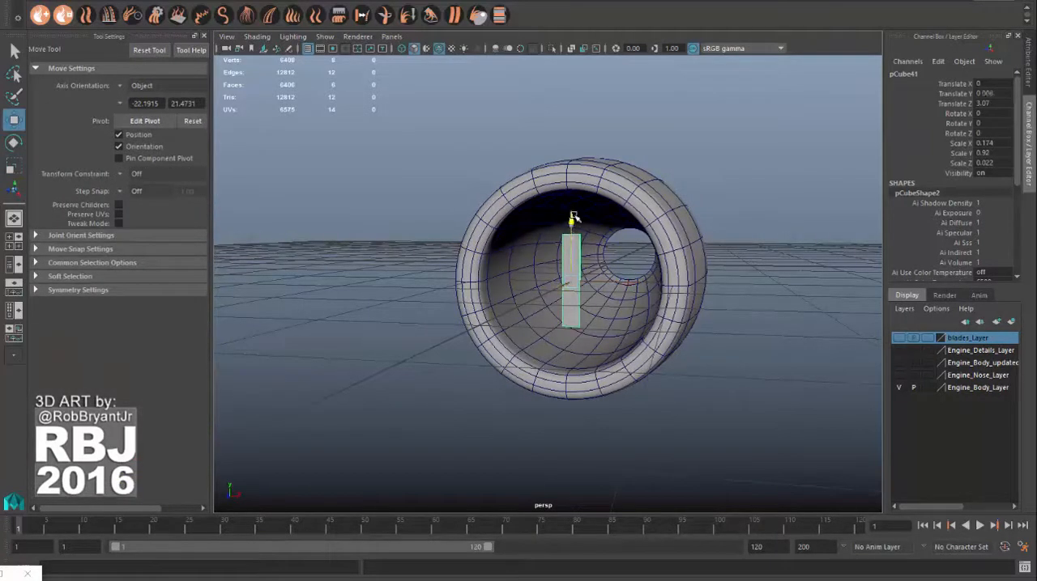
Step: Raise the slab inside the engine intake to a Translate Y of about 0.517, checking its fit in wireframe
{"action": "left_click_drag", "start_coordinate": [573, 219], "coordinate": [556, 273]}
{"action": "right_click_drag", "start_coordinate": [556, 273], "coordinate": [639, 303], "text": "alt"}
{"action": "mouse_move", "coordinate": [628, 311]}
{"action": "left_mouse_down", "text": "alt"}
{"action": "mouse_move", "coordinate": [657, 300]}
{"action": "mouse_move", "coordinate": [559, 295]}
{"action": "left_mouse_up", "text": "alt"}
{"action": "key", "text": "4"}
{"action": "key", "text": "5"}
{"action": "scroll", "coordinate": [603, 300], "scroll_direction": "down", "scroll_amount": 3}
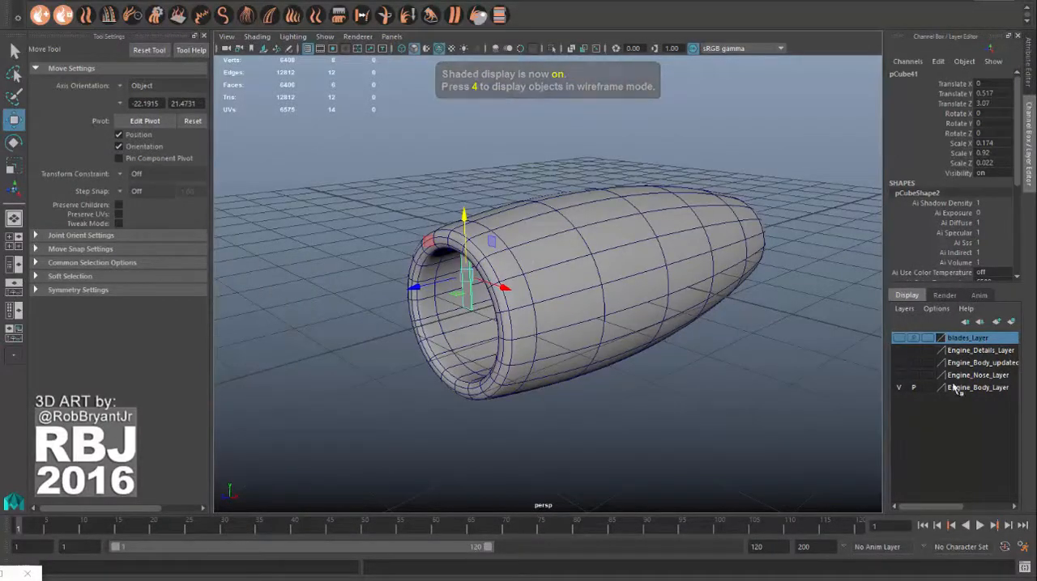
Step: Set the slab's Translate Z to 0 and hide the Engine_Body_Layer
{"action": "double_click", "coordinate": [984, 93]}
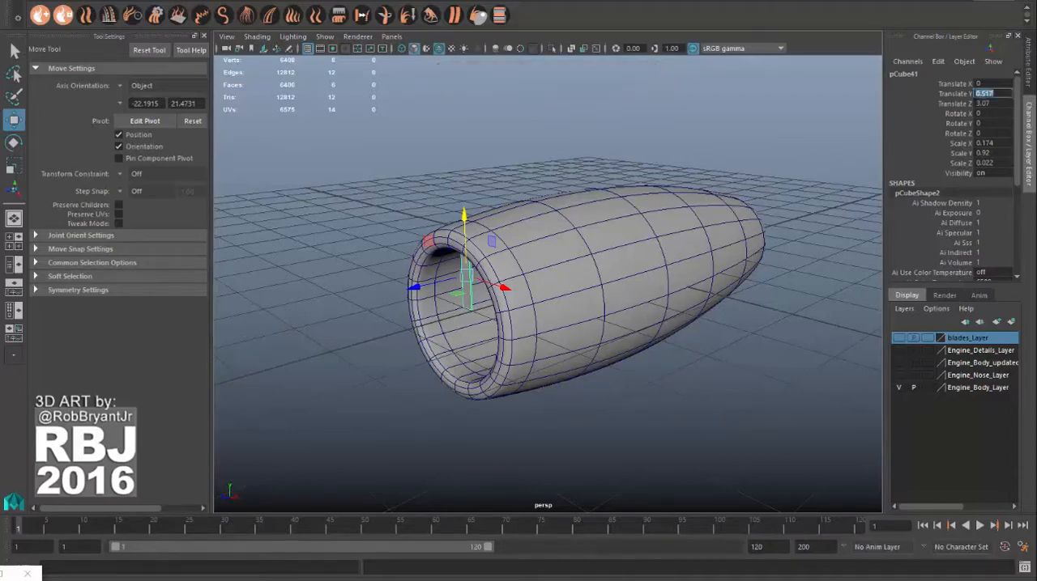
{"action": "double_click", "coordinate": [1001, 104]}
{"action": "type", "text": "0"}
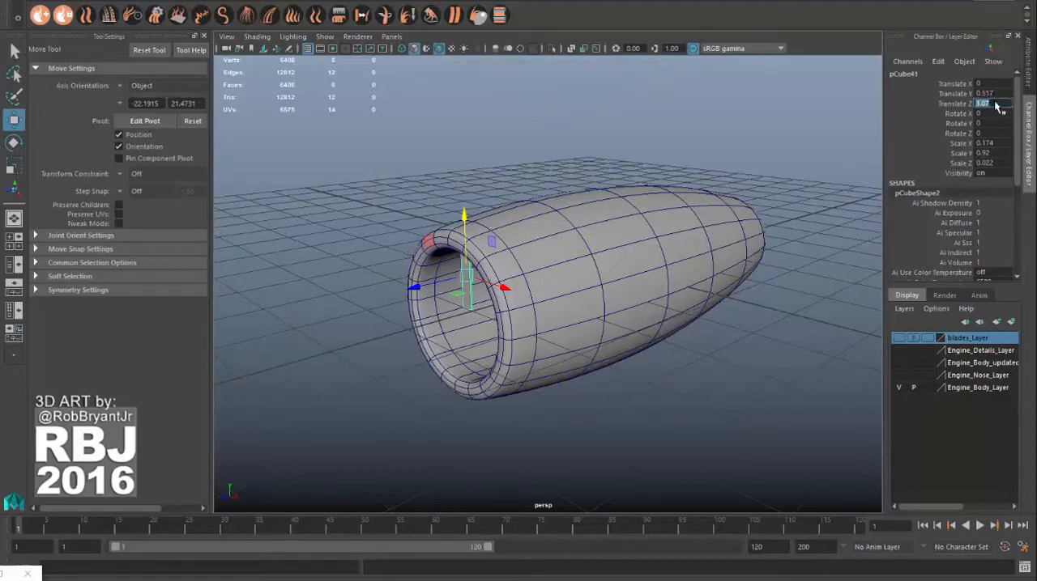
{"action": "key", "text": "Return"}
{"action": "left_click", "coordinate": [897, 388]}
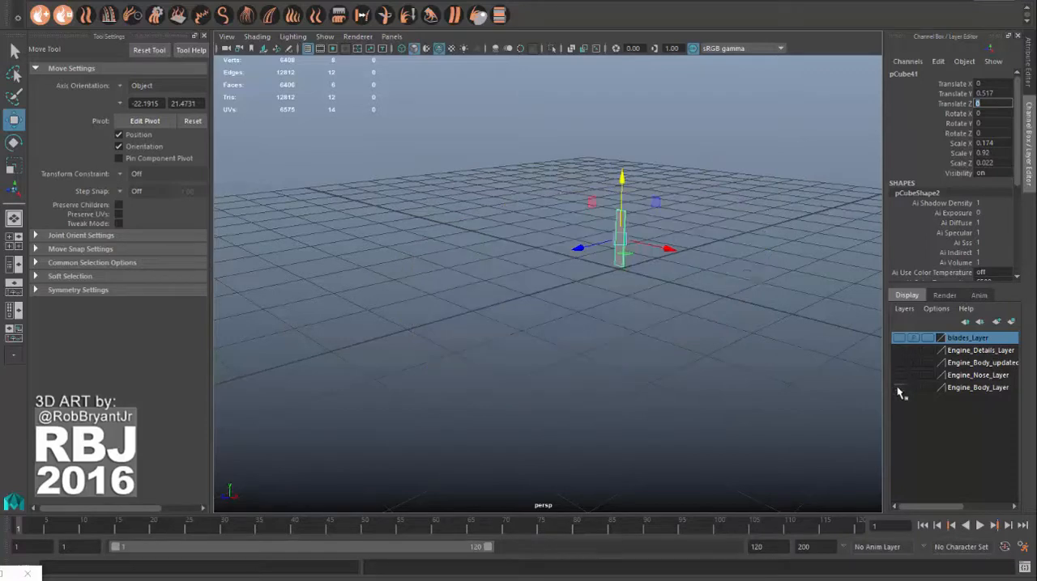
Step: Lengthen the blade slab vertically to a Scale Y of about 1.016
{"action": "left_click_drag", "start_coordinate": [647, 223], "coordinate": [622, 241], "text": "alt"}
{"action": "right_click_drag", "start_coordinate": [622, 242], "coordinate": [763, 247], "text": "alt"}
{"action": "left_click_drag", "start_coordinate": [729, 298], "coordinate": [630, 250], "text": "alt"}
{"action": "right_click_drag", "start_coordinate": [672, 306], "coordinate": [753, 327], "text": "alt"}
{"action": "left_click_drag", "start_coordinate": [678, 287], "coordinate": [722, 253], "text": "alt"}
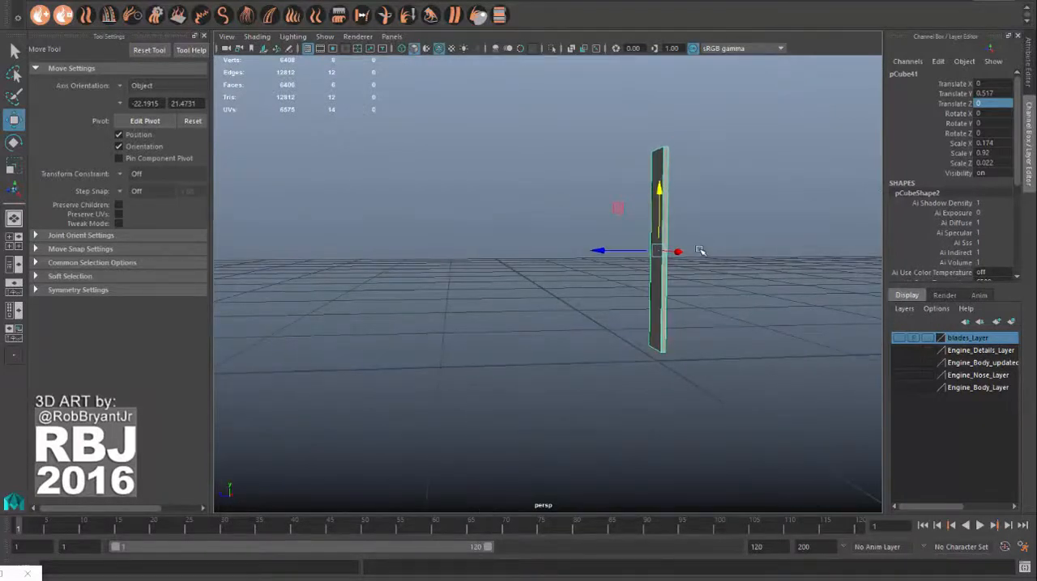
{"action": "key", "text": "r"}
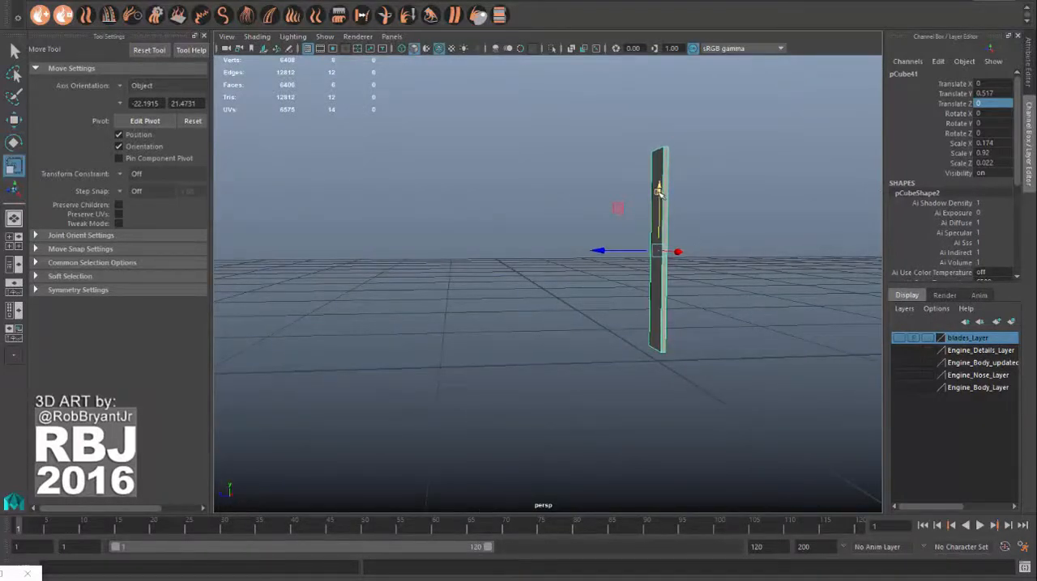
{"action": "mouse_move", "coordinate": [658, 190]}
{"action": "left_mouse_down"}
{"action": "mouse_move", "coordinate": [663, 180]}
{"action": "mouse_move", "coordinate": [685, 224]}
{"action": "mouse_move", "coordinate": [618, 363]}
{"action": "mouse_move", "coordinate": [639, 383]}
{"action": "mouse_move", "coordinate": [659, 363]}
{"action": "mouse_move", "coordinate": [651, 175]}
{"action": "left_mouse_up"}
{"action": "right_click_drag", "start_coordinate": [679, 158], "coordinate": [741, 141]}
{"action": "left_click", "coordinate": [740, 171]}
{"action": "left_click", "coordinate": [681, 140]}
{"action": "left_click_drag", "start_coordinate": [685, 157], "coordinate": [620, 194], "text": "alt"}
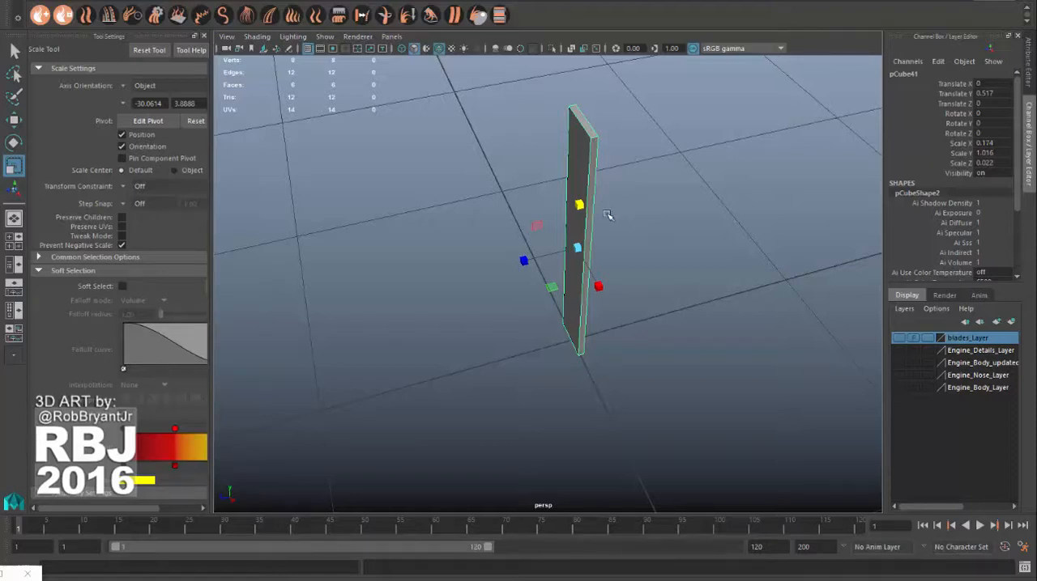
{"action": "key", "text": "e"}
{"action": "left_click_drag", "start_coordinate": [569, 283], "coordinate": [631, 280]}
{"action": "key", "text": "ctrl+z"}
Step: Thin the blade slab to a Scale Z of about 0.015
{"action": "key", "text": "r"}
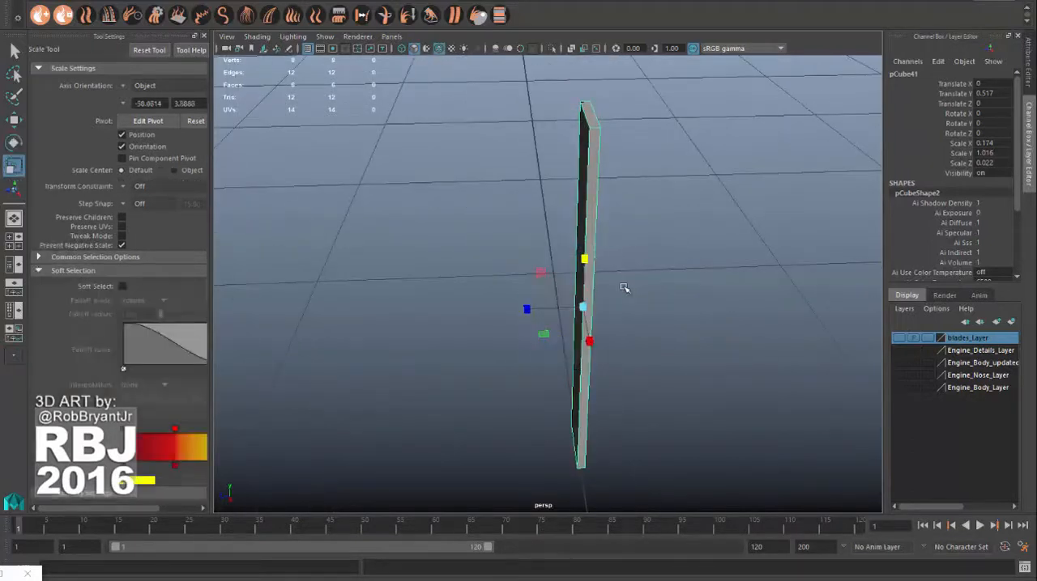
{"action": "left_click_drag", "start_coordinate": [528, 308], "coordinate": [642, 298]}
{"action": "right_click_drag", "start_coordinate": [642, 299], "coordinate": [570, 273], "text": "alt"}
{"action": "right_click_drag", "start_coordinate": [530, 157], "coordinate": [584, 143]}
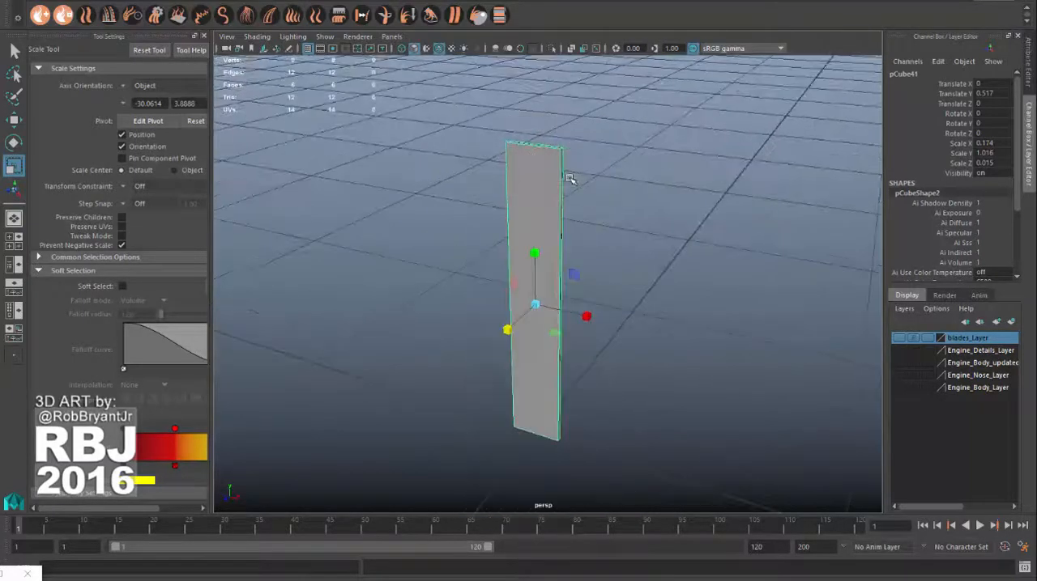
{"action": "left_click", "coordinate": [571, 179]}
{"action": "right_click_drag", "start_coordinate": [571, 179], "coordinate": [546, 224], "text": "alt"}
{"action": "left_click", "coordinate": [539, 217]}
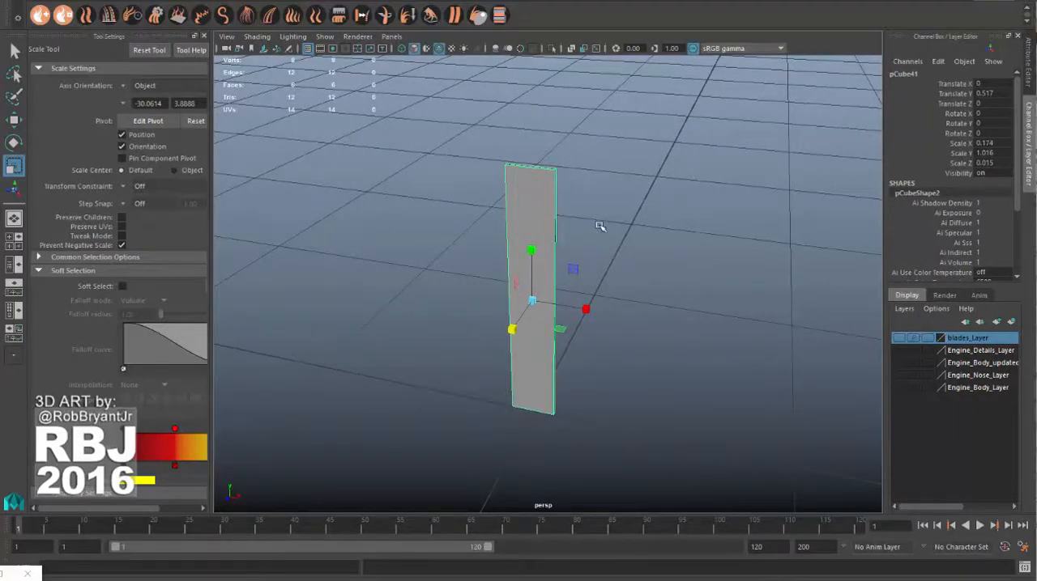
Step: Freeze the transformations of the blade slab
{"action": "key", "text": "space"}
{"action": "left_click", "coordinate": [510, 179]}
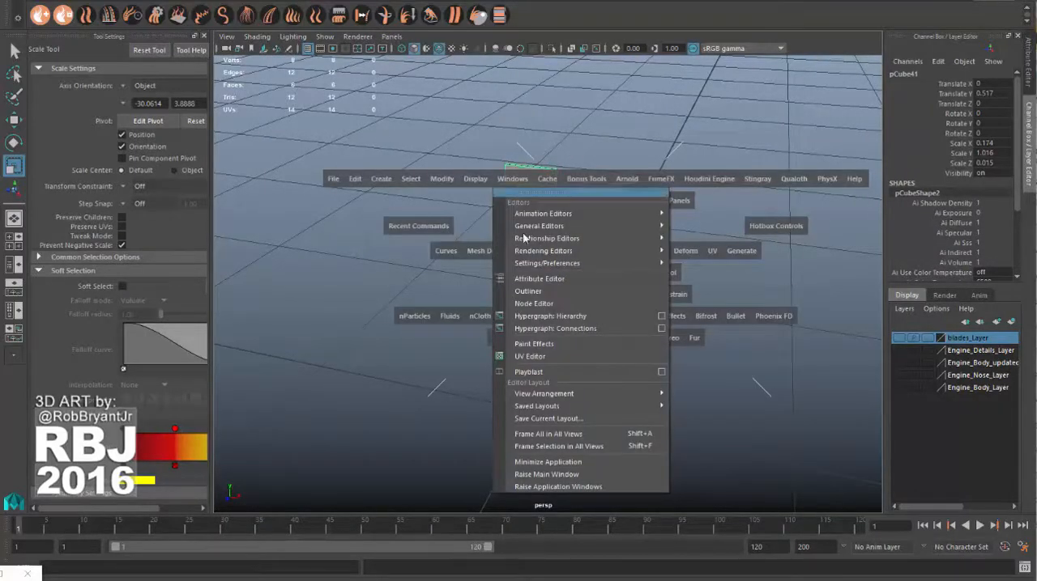
{"action": "mouse_move", "coordinate": [532, 267]}
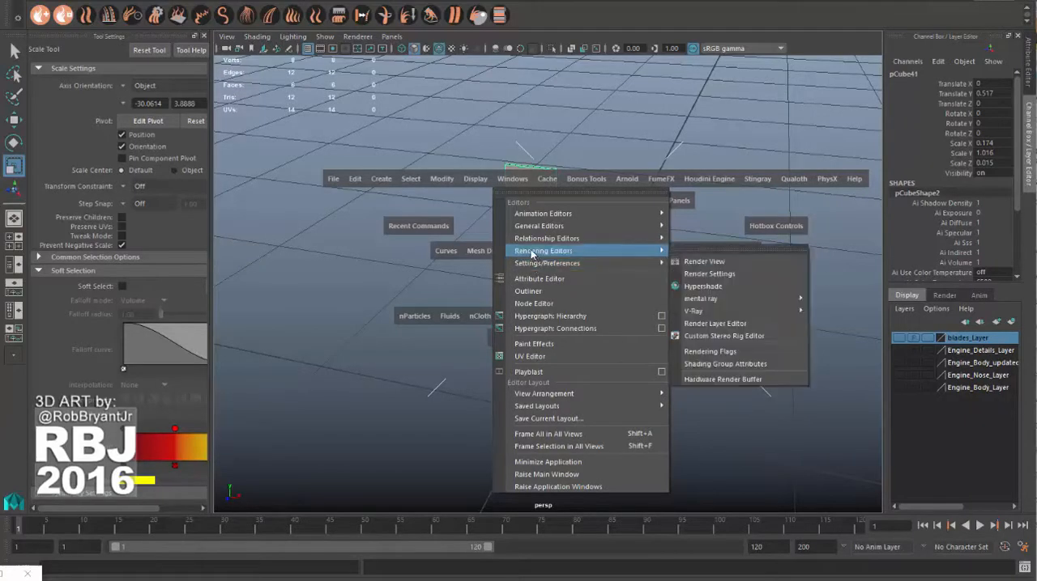
{"action": "left_click", "coordinate": [417, 188]}
{"action": "left_click", "coordinate": [444, 181]}
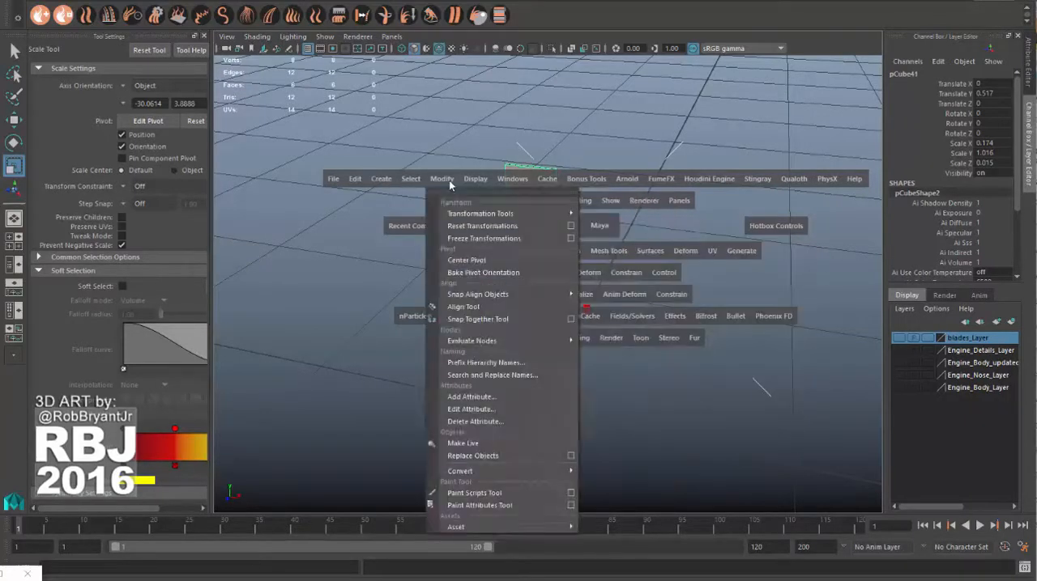
{"action": "left_click", "coordinate": [482, 239]}
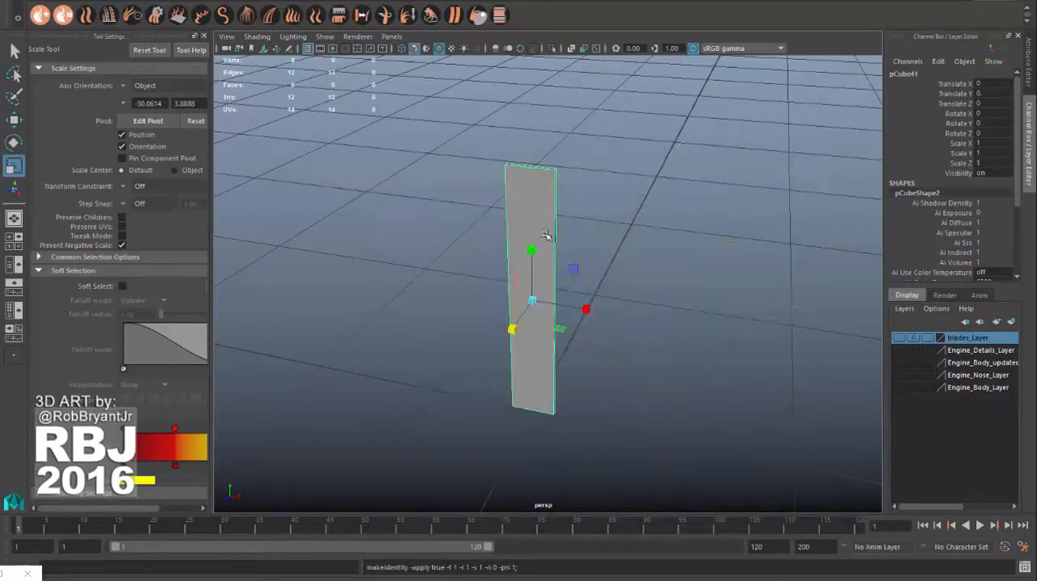
Step: Reset the blade's transformations so that its pivot sits at the origin at the blade's base
{"action": "key", "text": "space"}
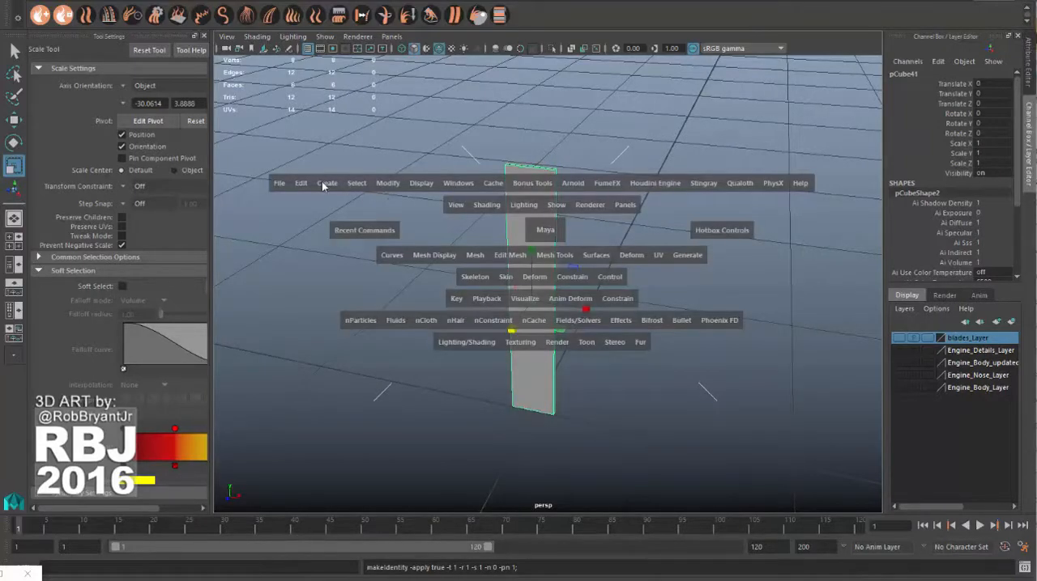
{"action": "left_click", "coordinate": [388, 184]}
{"action": "left_click", "coordinate": [414, 229]}
{"action": "left_click_drag", "start_coordinate": [564, 238], "coordinate": [510, 288], "text": "alt"}
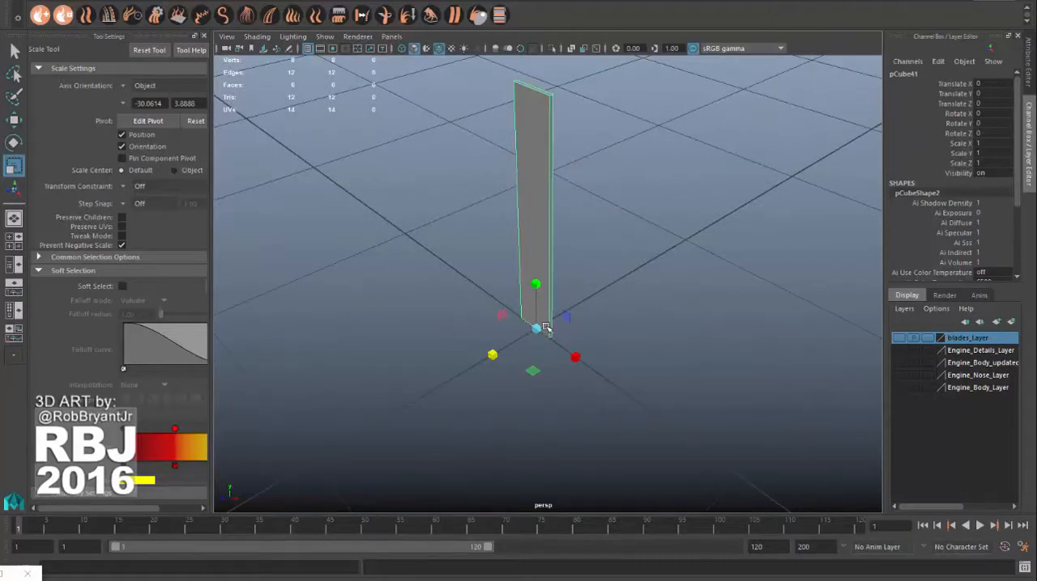
{"action": "left_click_drag", "start_coordinate": [558, 303], "coordinate": [532, 309], "text": "alt"}
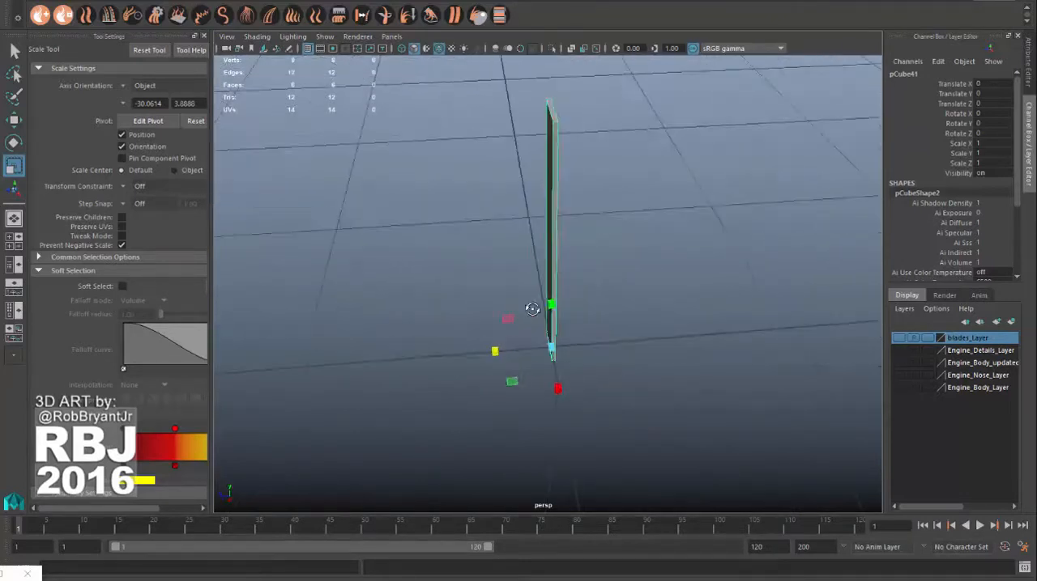
Step: Rotate the blade about its vertical axis, setting Rotate Y to 9
{"action": "key", "text": "e"}
{"action": "mouse_move", "coordinate": [573, 385]}
{"action": "left_mouse_down"}
{"action": "mouse_move", "coordinate": [565, 385]}
{"action": "mouse_move", "coordinate": [603, 382]}
{"action": "mouse_move", "coordinate": [582, 374]}
{"action": "left_mouse_up"}
{"action": "key", "text": "ctrl+z"}
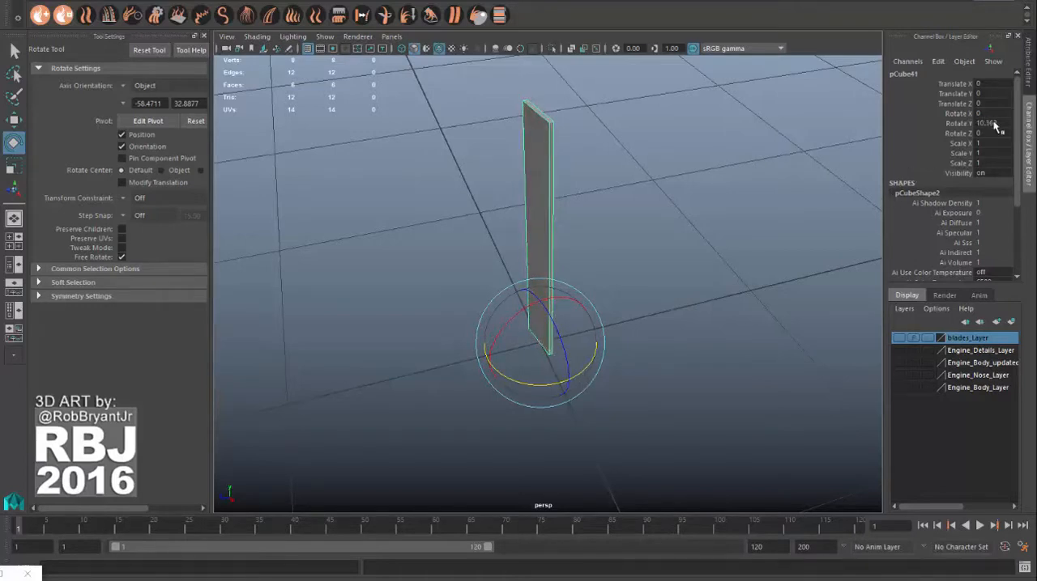
{"action": "double_click", "coordinate": [991, 123]}
{"action": "left_click_drag", "start_coordinate": [1007, 123], "coordinate": [898, 128]}
{"action": "type", "text": "9"}
{"action": "key", "text": "Return"}
Step: Freeze the transformations of the rotated blade
{"action": "left_click_drag", "start_coordinate": [588, 181], "coordinate": [592, 252], "text": "alt"}
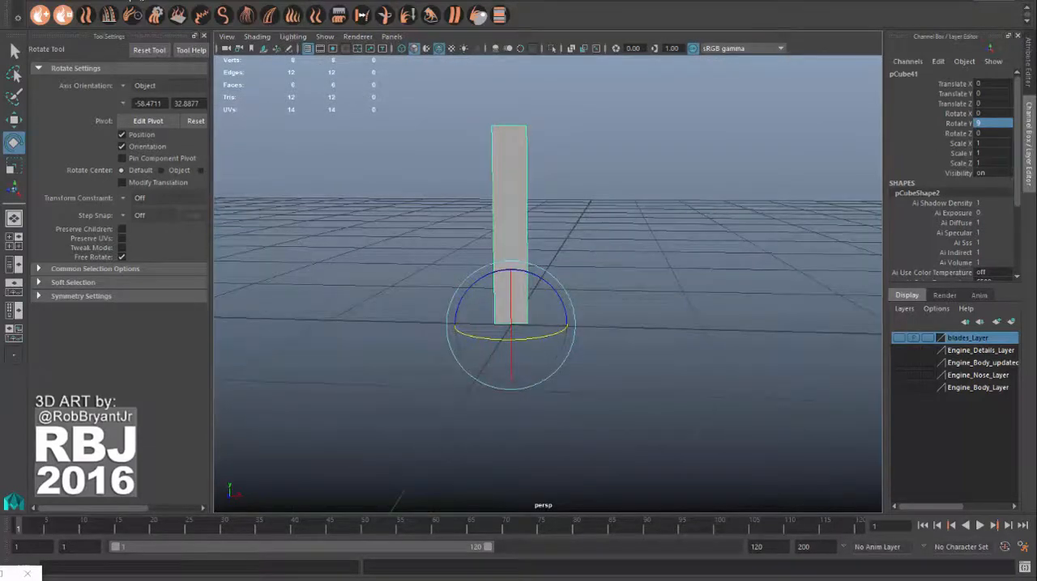
{"action": "key", "text": "space"}
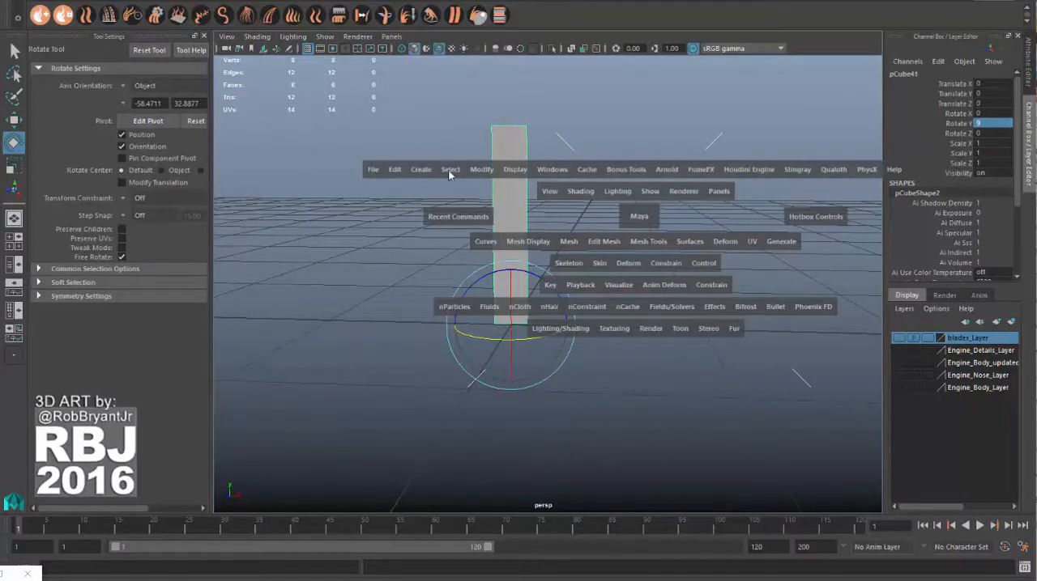
{"action": "left_click", "coordinate": [484, 172]}
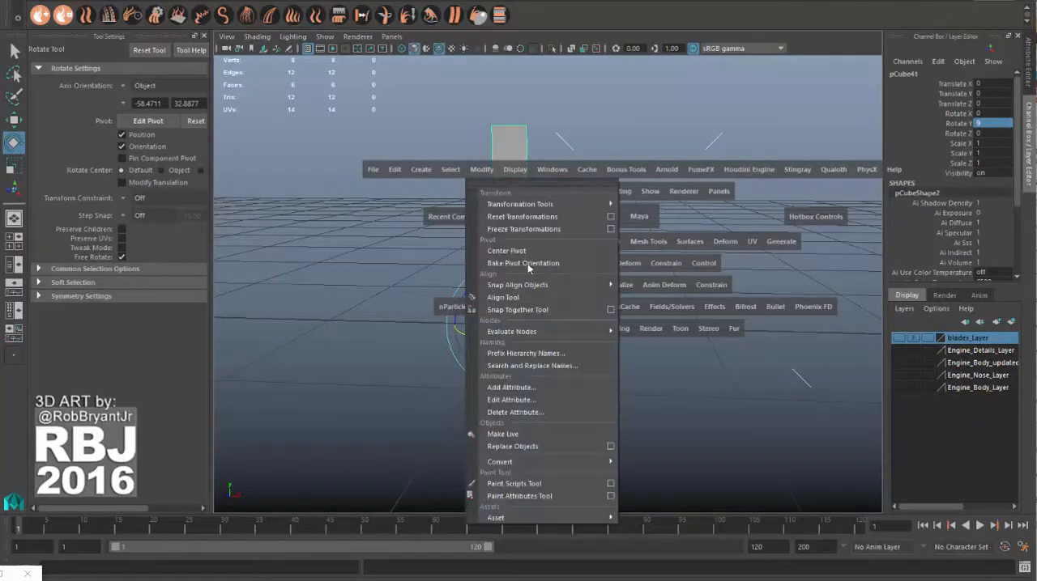
{"action": "left_click", "coordinate": [528, 229]}
Step: Reset the transformations of the blade
{"action": "key", "text": "space"}
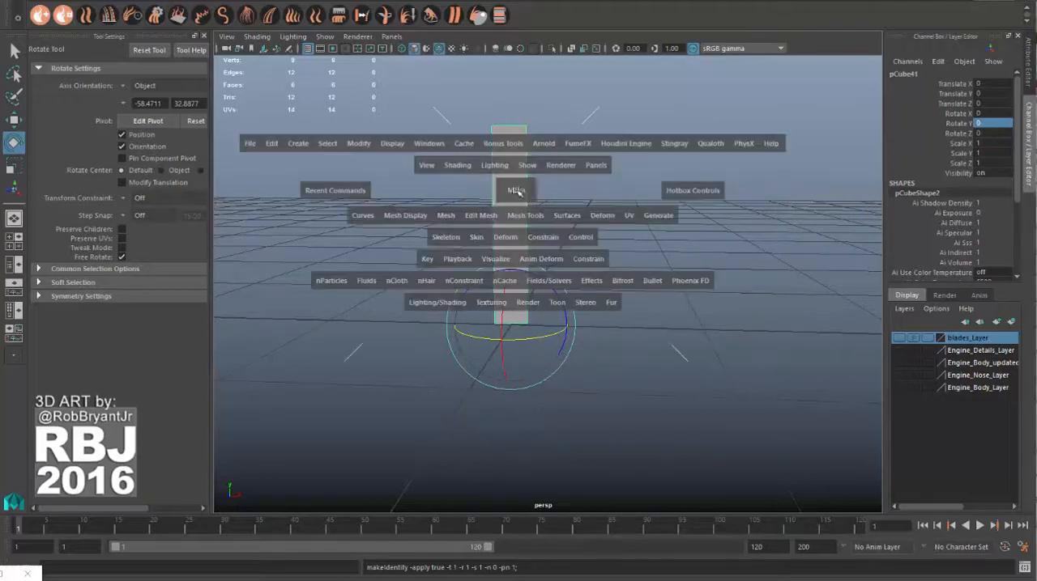
{"action": "left_click", "coordinate": [459, 166]}
{"action": "left_click", "coordinate": [458, 168]}
{"action": "left_click", "coordinate": [362, 146]}
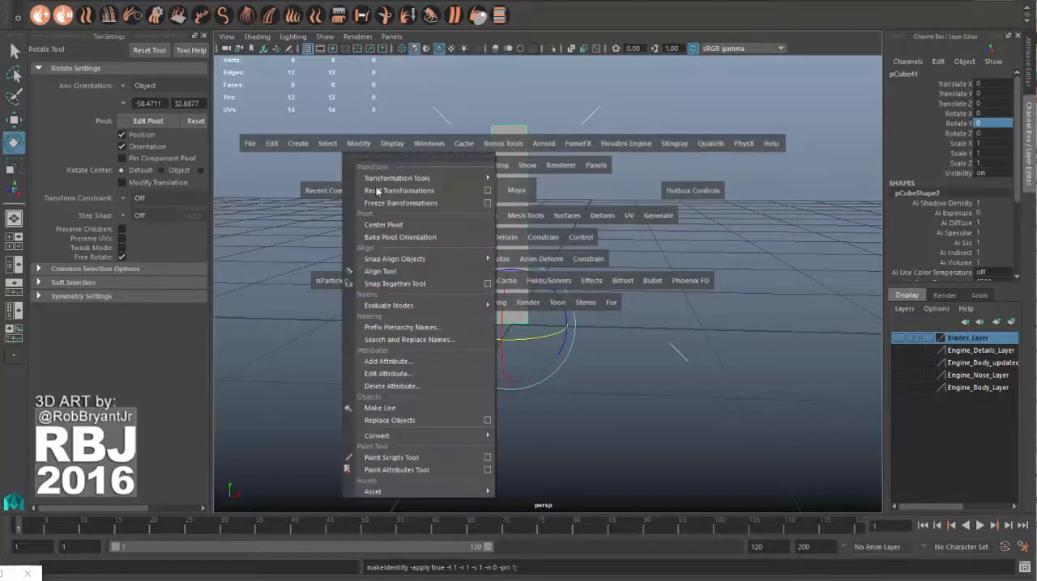
{"action": "left_click", "coordinate": [425, 195]}
Step: Open the Duplicate Special options for the selected blade
{"action": "left_click_drag", "start_coordinate": [597, 319], "coordinate": [516, 317], "text": "alt"}
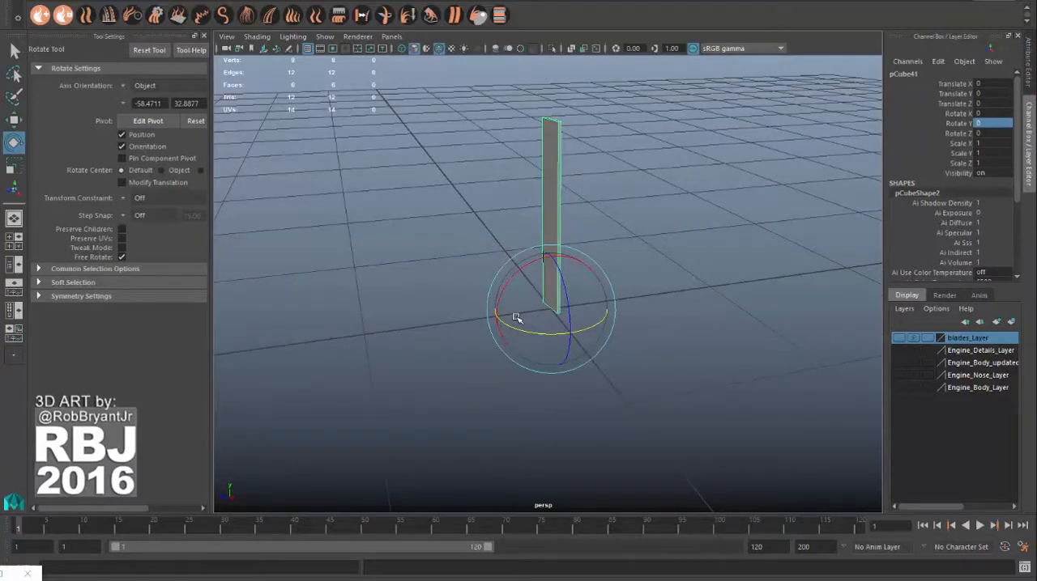
{"action": "left_click_drag", "start_coordinate": [514, 284], "coordinate": [606, 282], "text": "alt"}
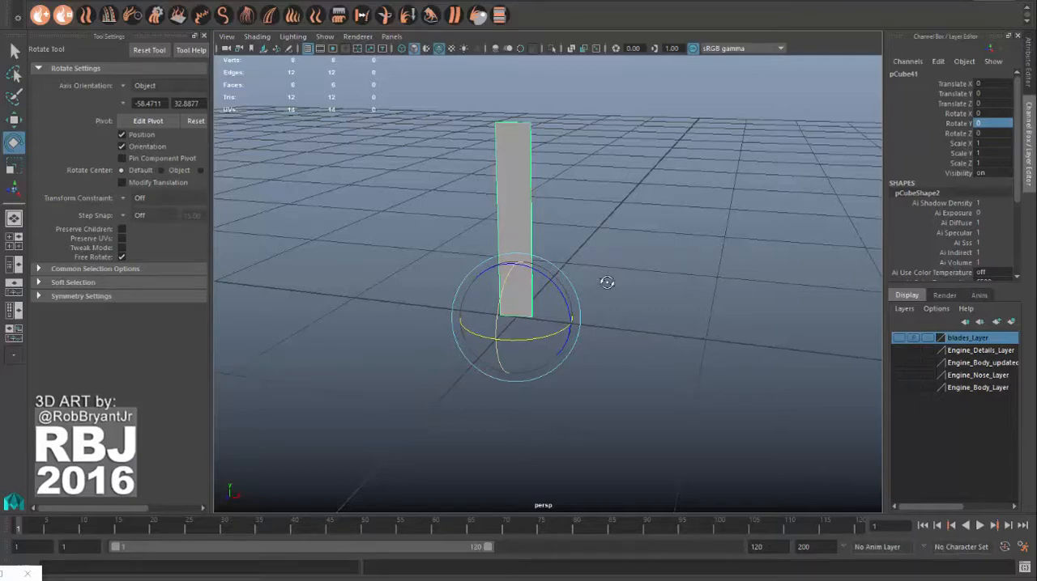
{"action": "left_click_drag", "start_coordinate": [607, 285], "coordinate": [563, 344], "text": "alt"}
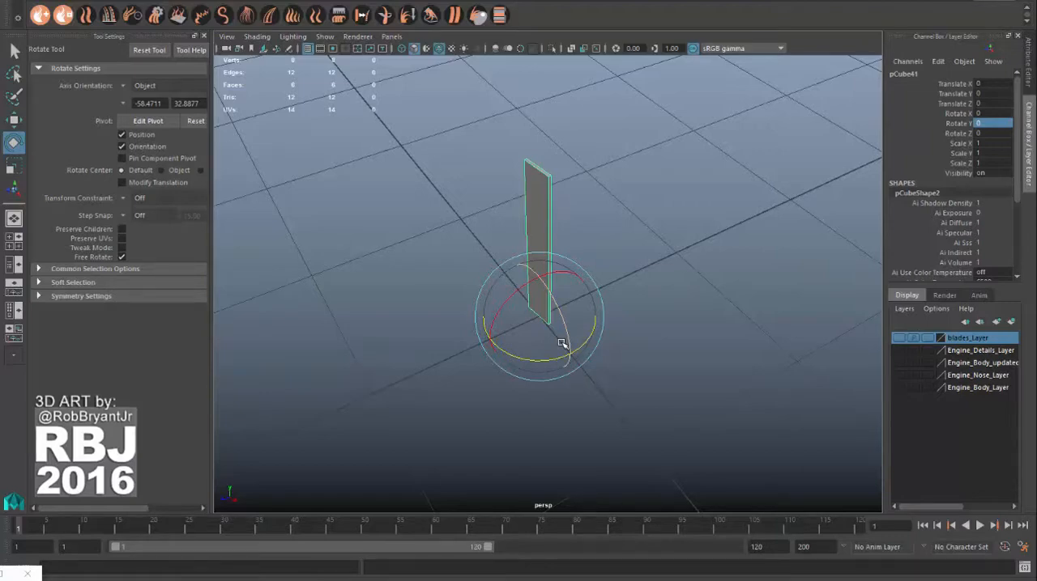
{"action": "left_click_drag", "start_coordinate": [555, 348], "coordinate": [639, 272], "text": "alt"}
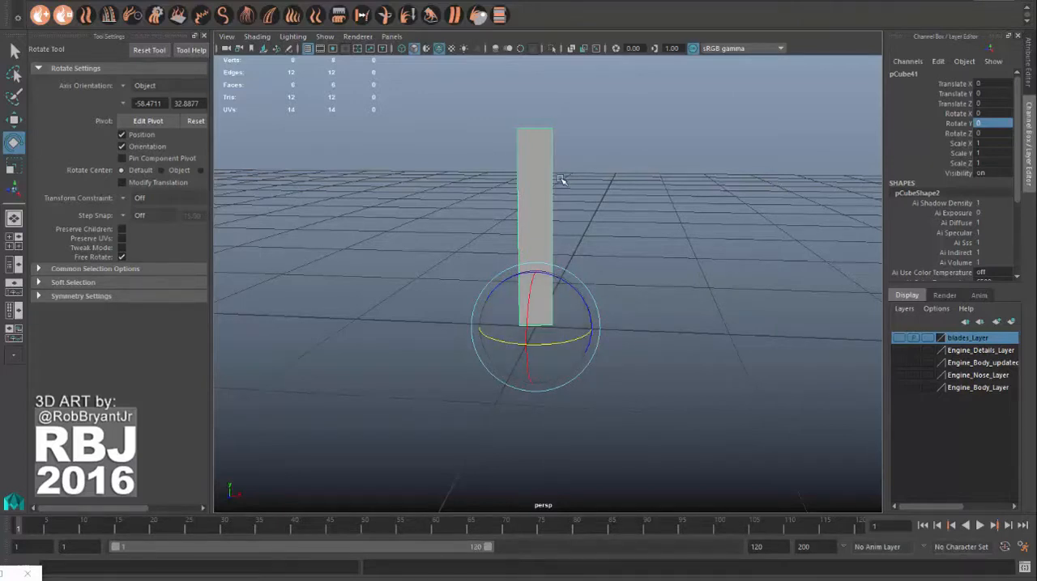
{"action": "key", "text": "space"}
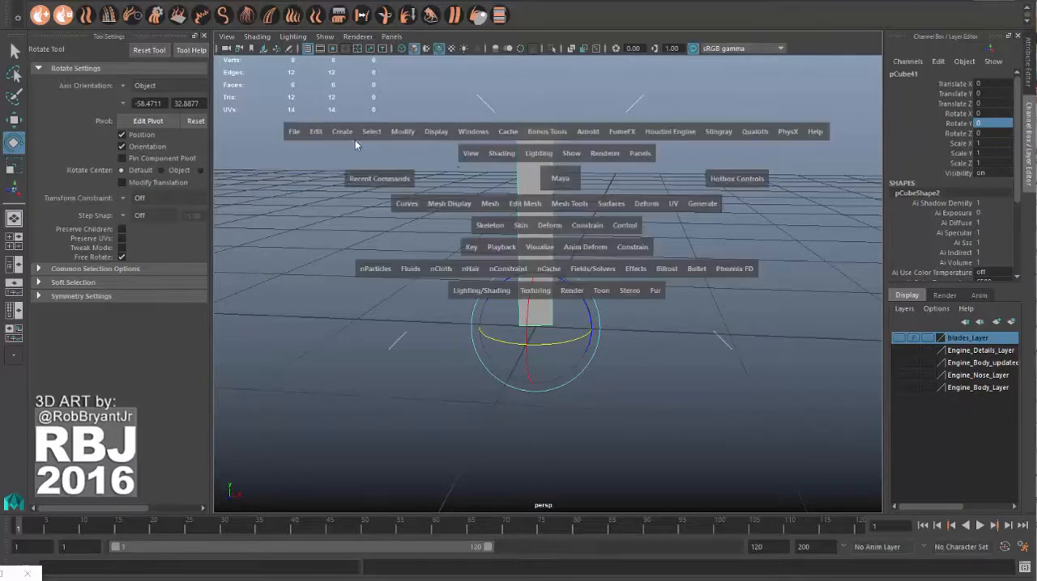
{"action": "left_click", "coordinate": [313, 134]}
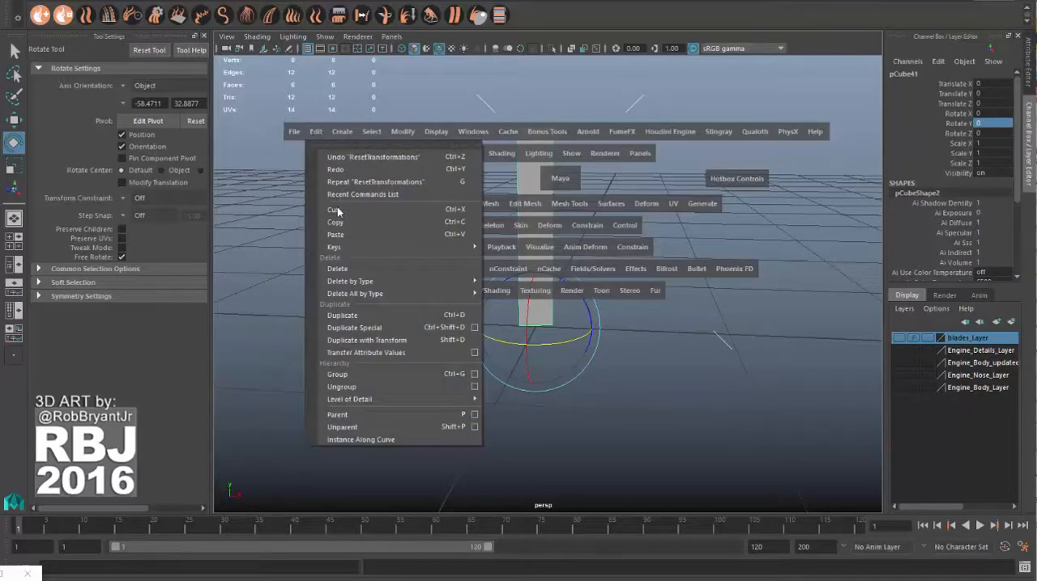
{"action": "left_click", "coordinate": [475, 330]}
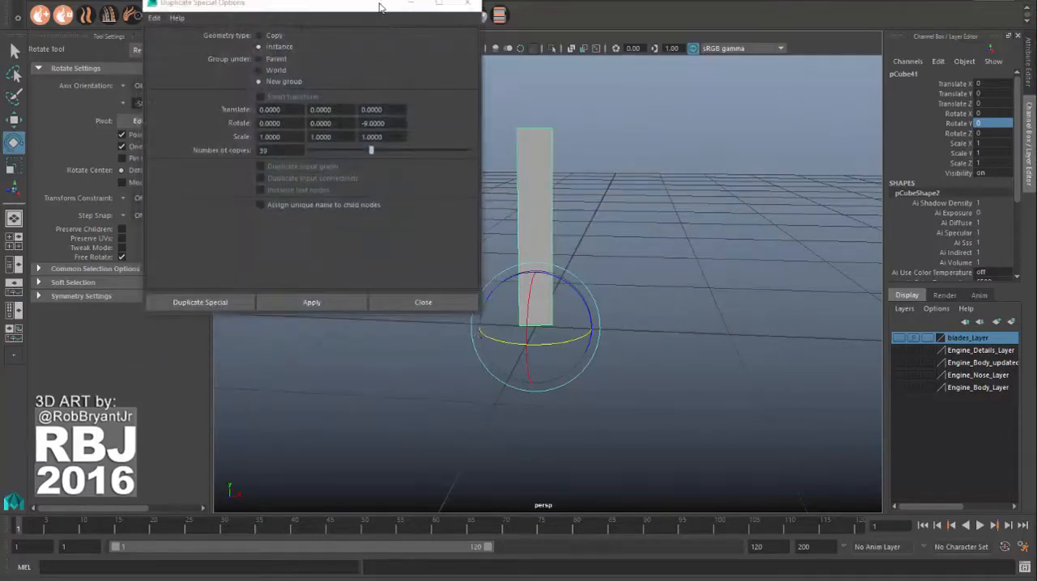
{"action": "left_click_drag", "start_coordinate": [380, 9], "coordinate": [401, 83]}
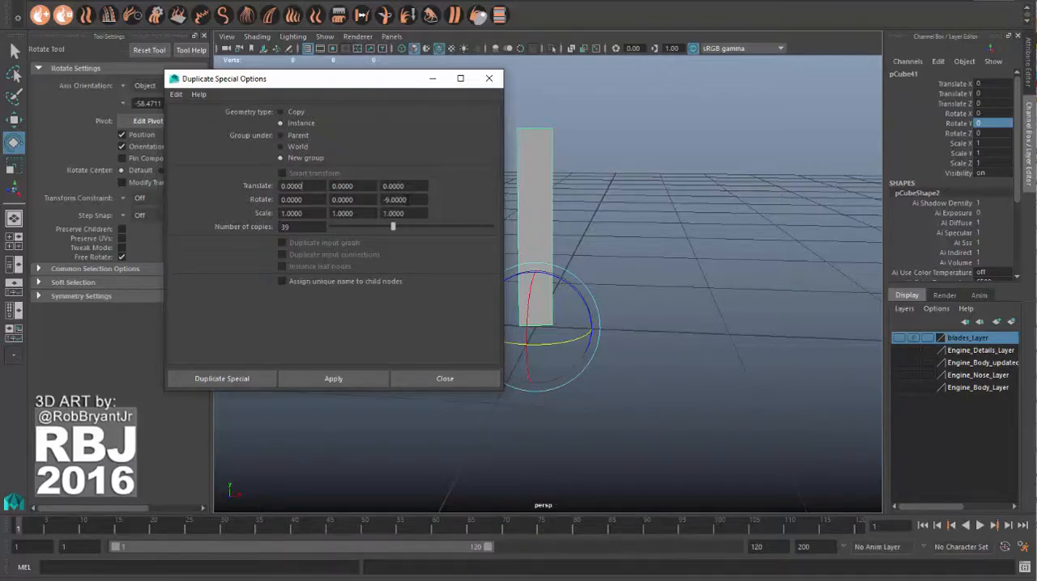
Step: Review the rotation, translation, scale and number-of-copies settings for the special duplication
{"action": "double_click", "coordinate": [410, 200]}
{"action": "left_click", "coordinate": [292, 185]}
{"action": "left_click", "coordinate": [357, 187]}
{"action": "left_click", "coordinate": [296, 214]}
{"action": "key", "text": "Tab"}
{"action": "left_click", "coordinate": [289, 228]}
{"action": "left_click_drag", "start_coordinate": [393, 80], "coordinate": [269, 67]}
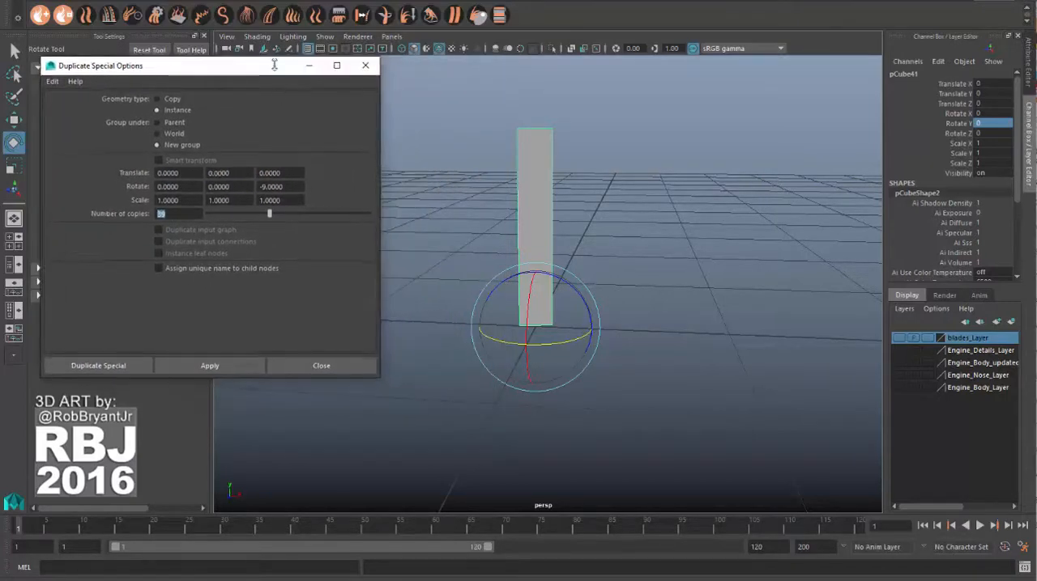
Step: Try the radial duplication of the blade with the current settings, and undo it
{"action": "left_click", "coordinate": [210, 366]}
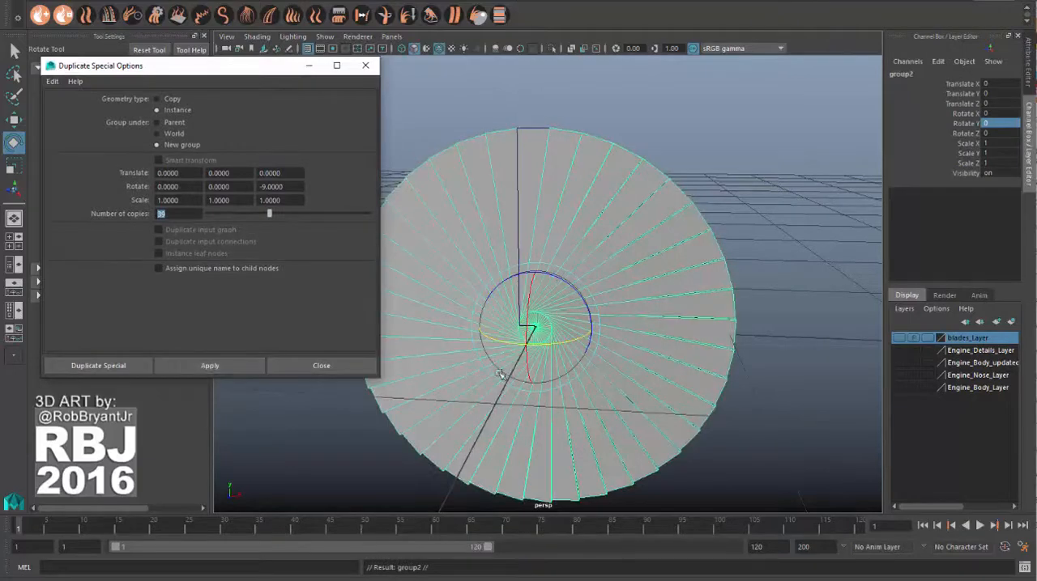
{"action": "left_click_drag", "start_coordinate": [630, 268], "coordinate": [641, 323], "text": "alt"}
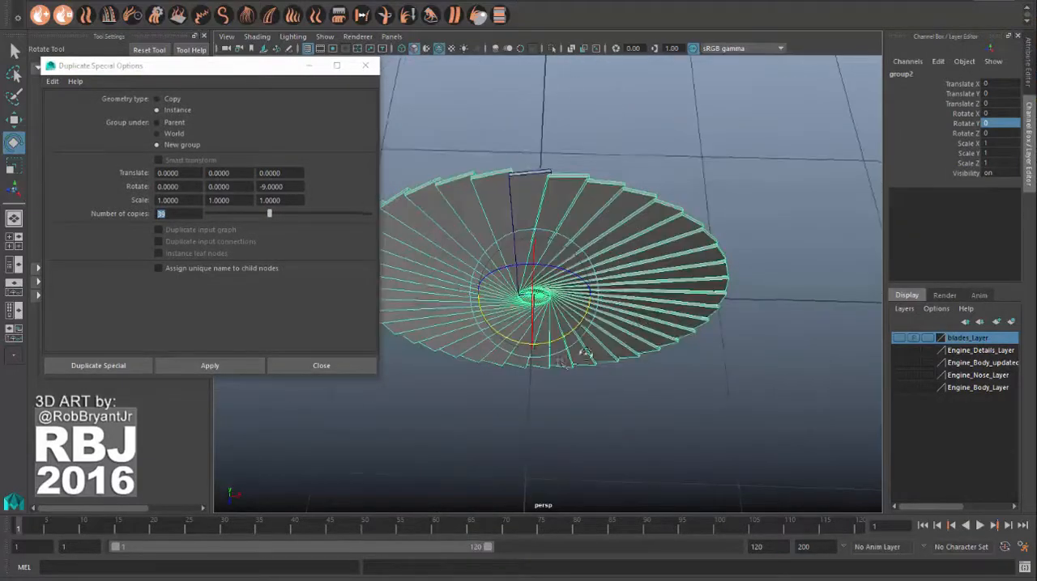
{"action": "left_click_drag", "start_coordinate": [584, 354], "coordinate": [599, 323], "text": "alt"}
{"action": "key", "text": "ctrl+z"}
Step: Duplicate the blade as 39 instances under a new group, with a Z rotation of -9 per copy
{"action": "left_click_drag", "start_coordinate": [252, 66], "coordinate": [413, 103]}
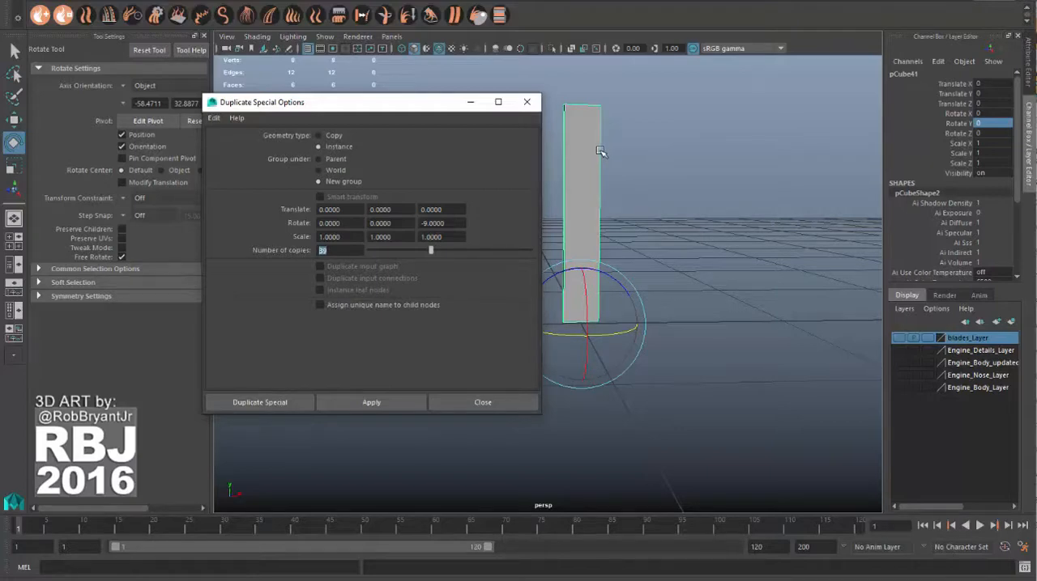
{"action": "left_click", "coordinate": [381, 405]}
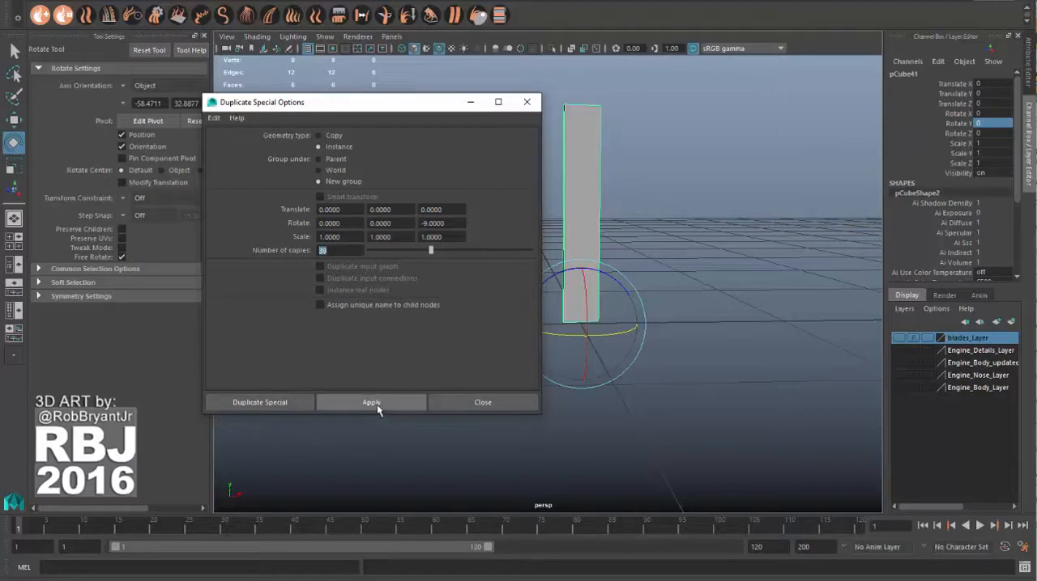
{"action": "left_click", "coordinate": [377, 409]}
{"action": "left_click_drag", "start_coordinate": [421, 104], "coordinate": [263, 72]}
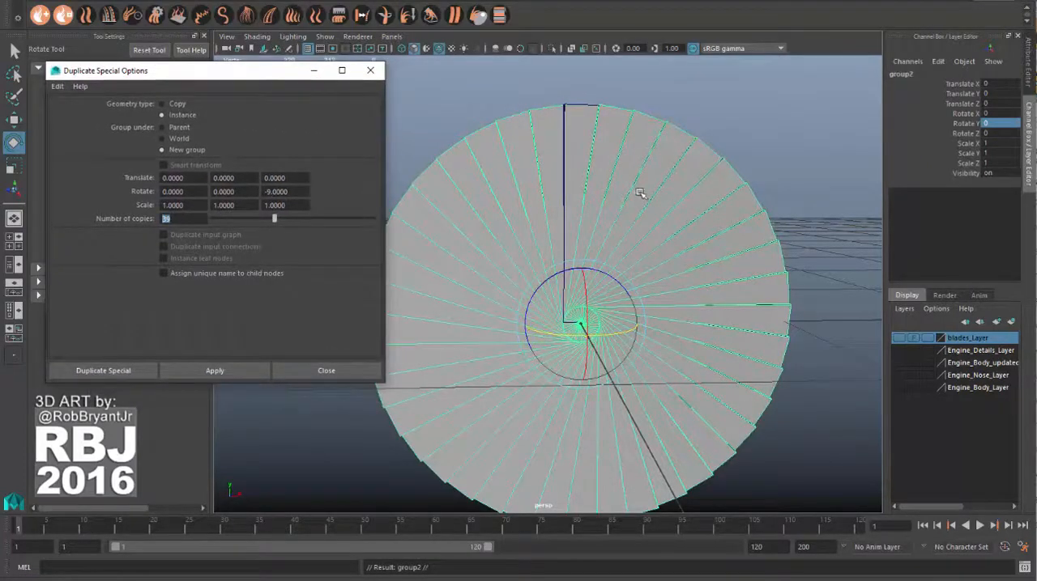
Step: Select all vertices of the original blade and rotate them about the blade's long axis, so that every instanced blade is angled
{"action": "left_click_drag", "start_coordinate": [664, 190], "coordinate": [687, 218], "text": "alt"}
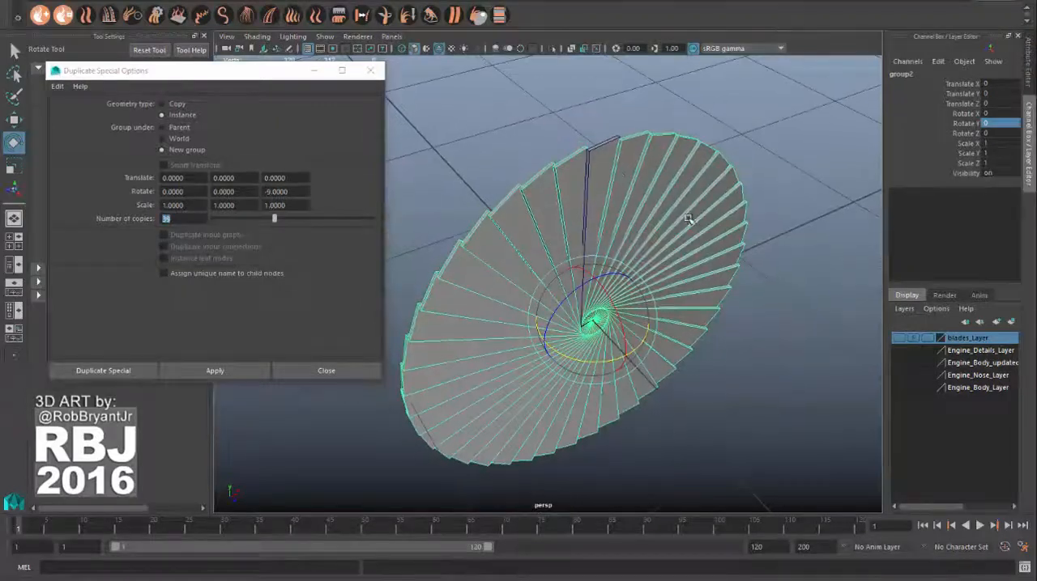
{"action": "left_click", "coordinate": [597, 157]}
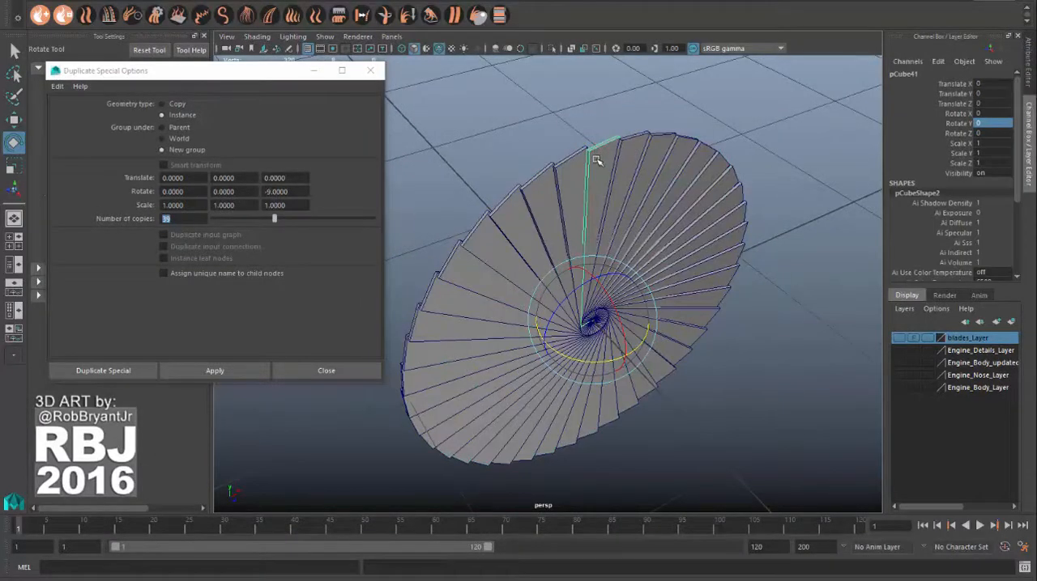
{"action": "left_click_drag", "start_coordinate": [598, 156], "coordinate": [587, 174], "text": "alt"}
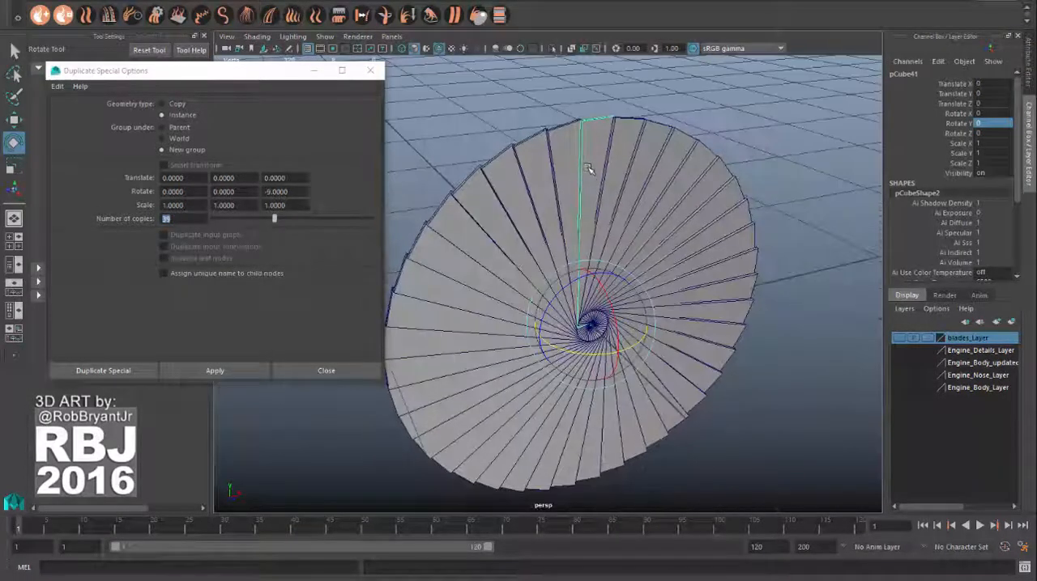
{"action": "right_click_drag", "start_coordinate": [590, 149], "coordinate": [549, 144]}
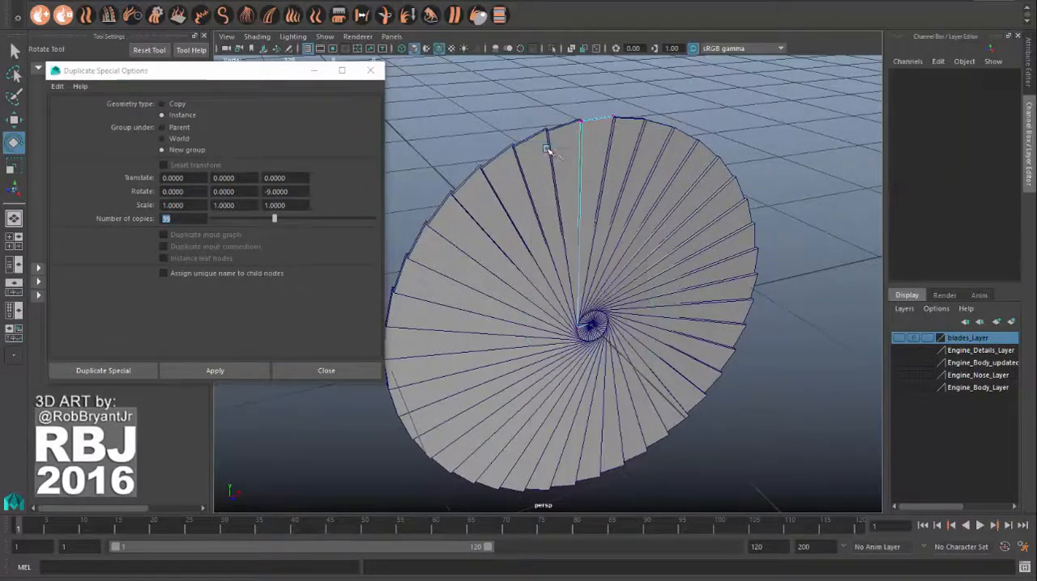
{"action": "left_click_drag", "start_coordinate": [549, 145], "coordinate": [712, 307], "text": "alt"}
{"action": "scroll", "coordinate": [703, 302], "scroll_direction": "up", "scroll_amount": 1}
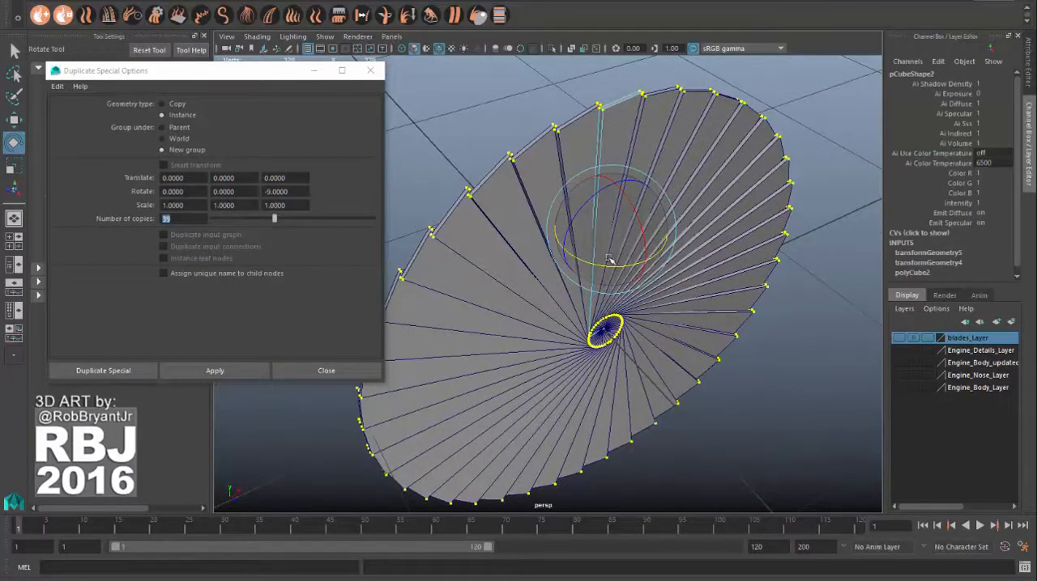
{"action": "mouse_move", "coordinate": [605, 267]}
{"action": "left_mouse_down"}
{"action": "mouse_move", "coordinate": [663, 306]}
{"action": "mouse_move", "coordinate": [575, 229]}
{"action": "mouse_move", "coordinate": [627, 239]}
{"action": "mouse_move", "coordinate": [652, 230]}
{"action": "mouse_move", "coordinate": [593, 239]}
{"action": "mouse_move", "coordinate": [615, 257]}
{"action": "mouse_move", "coordinate": [570, 244]}
{"action": "mouse_move", "coordinate": [645, 319]}
{"action": "left_mouse_up"}
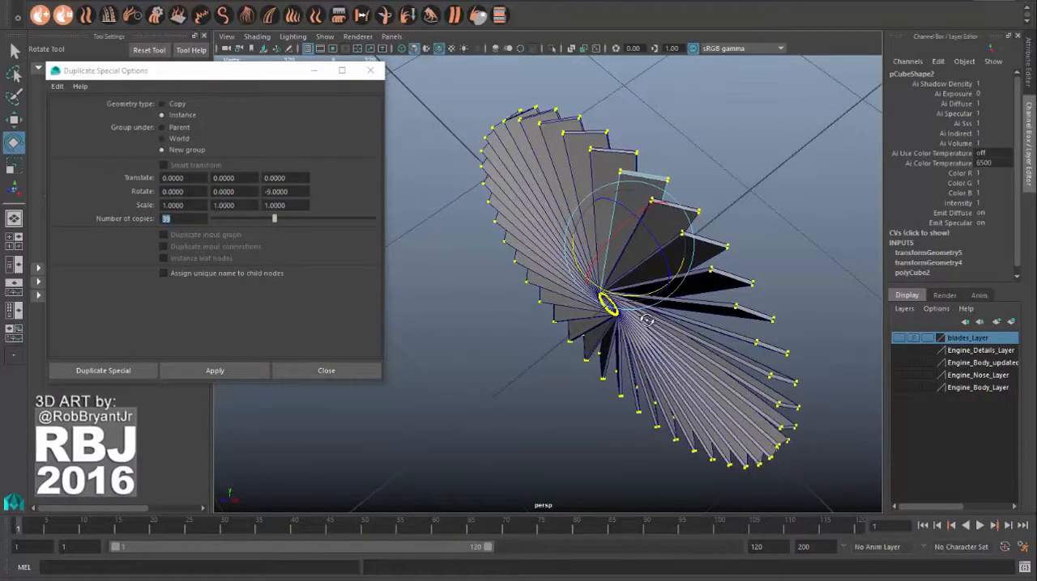
{"action": "left_click_drag", "start_coordinate": [644, 330], "coordinate": [638, 213], "text": "alt"}
{"action": "right_click_drag", "start_coordinate": [686, 224], "coordinate": [729, 204]}
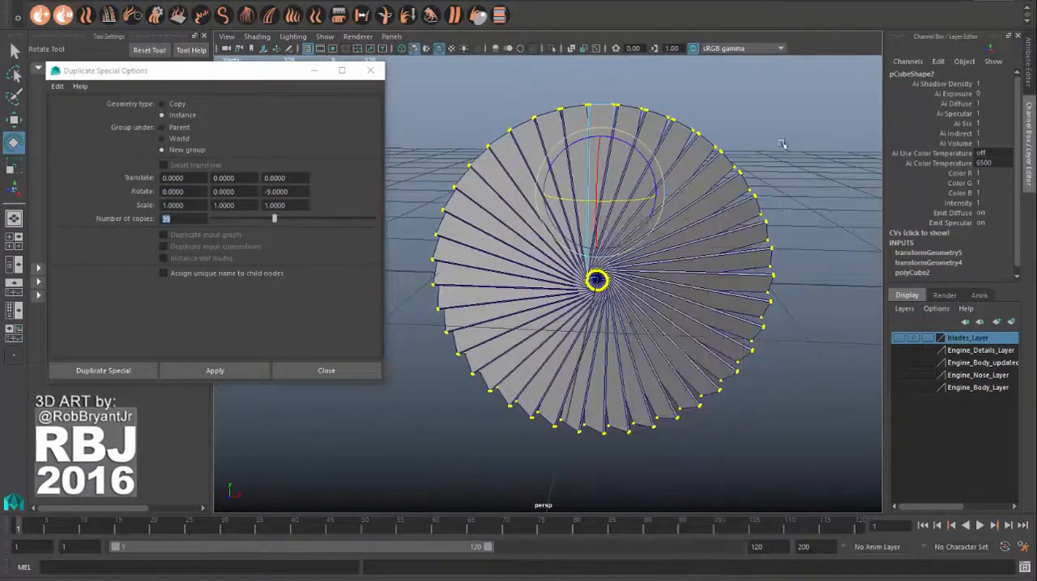
{"action": "left_click", "coordinate": [782, 143]}
Step: Return to object selection and select all the blades of the fan
{"action": "scroll", "coordinate": [726, 200], "scroll_direction": "down", "scroll_amount": 1}
{"action": "right_click_drag", "start_coordinate": [592, 145], "coordinate": [646, 128]}
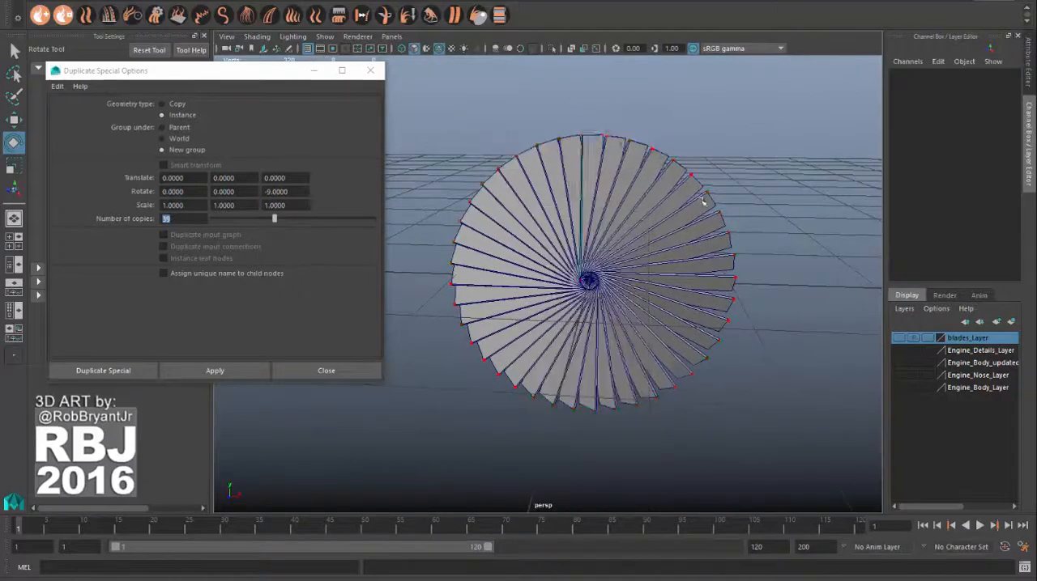
{"action": "scroll", "coordinate": [704, 200], "scroll_direction": "down", "scroll_amount": 2}
{"action": "left_click_drag", "start_coordinate": [679, 218], "coordinate": [648, 207], "text": "alt"}
{"action": "left_click_drag", "start_coordinate": [456, 132], "coordinate": [718, 416]}
Step: Make Engine_Body_Layer visible and switch the viewport to wireframe display
{"action": "left_click_drag", "start_coordinate": [775, 337], "coordinate": [640, 321], "text": "alt"}
{"action": "left_click", "coordinate": [898, 388]}
{"action": "key", "text": "4"}
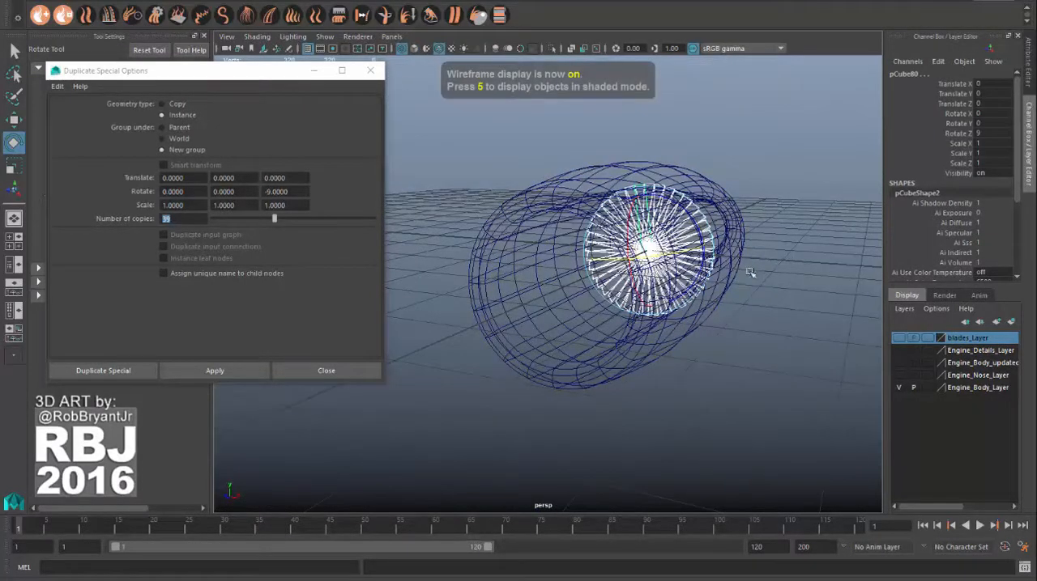
Step: Move the selected blades forward along Z into the engine's intake, to a Translate Z of about 2.874
{"action": "left_click_drag", "start_coordinate": [753, 274], "coordinate": [726, 277], "text": "alt"}
{"action": "key", "text": "w"}
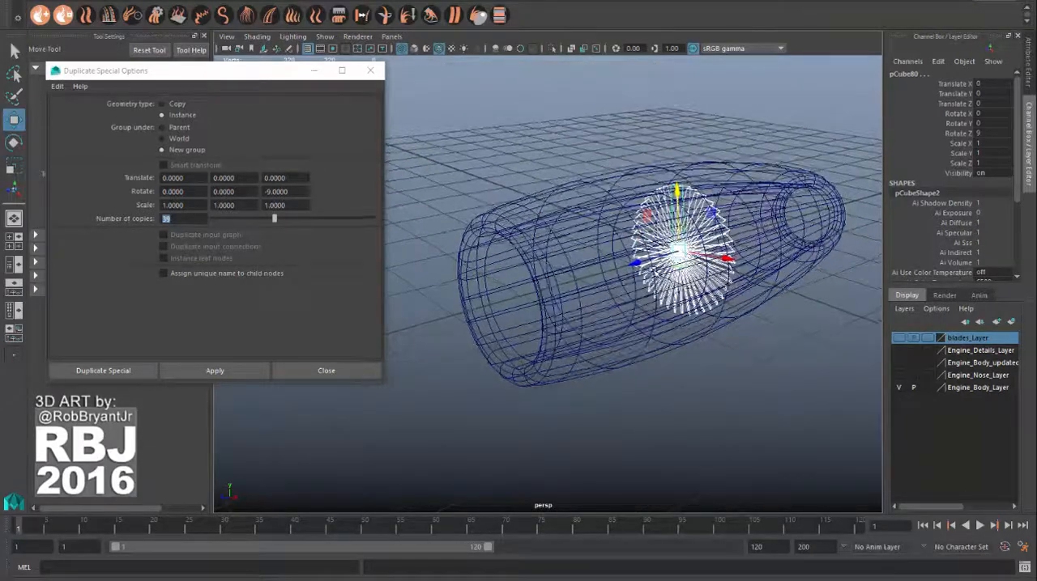
{"action": "left_click_drag", "start_coordinate": [634, 261], "coordinate": [637, 273], "text": "alt"}
{"action": "middle_click_drag", "start_coordinate": [637, 273], "coordinate": [656, 232], "text": "alt"}
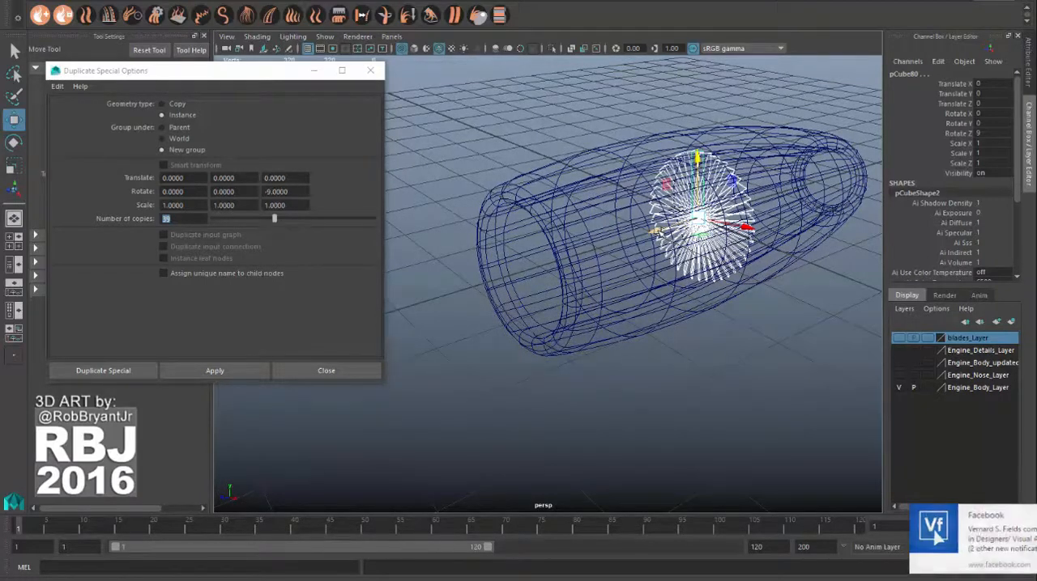
{"action": "left_click_drag", "start_coordinate": [654, 230], "coordinate": [481, 297]}
Step: Switch to shaded display, shift the blades to a Translate Z of about 3.136, and deselect them
{"action": "key", "text": "5"}
{"action": "scroll", "coordinate": [482, 296], "scroll_direction": "up", "scroll_amount": 4}
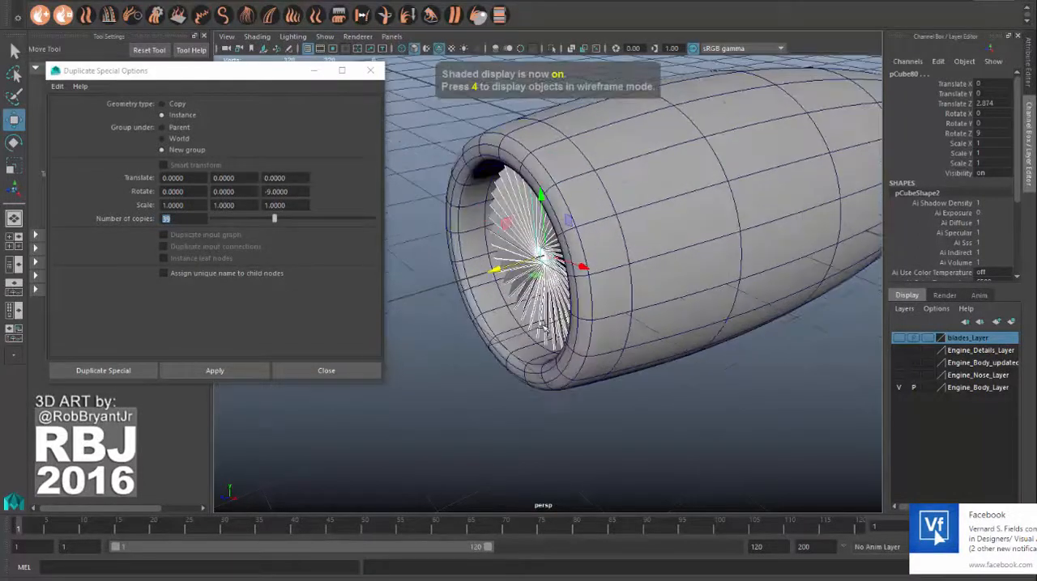
{"action": "middle_click_drag", "start_coordinate": [484, 295], "coordinate": [537, 303], "text": "alt"}
{"action": "mouse_move", "coordinate": [547, 286]}
{"action": "left_mouse_down"}
{"action": "mouse_move", "coordinate": [527, 292]}
{"action": "mouse_move", "coordinate": [567, 316]}
{"action": "mouse_move", "coordinate": [718, 331]}
{"action": "mouse_move", "coordinate": [711, 304]}
{"action": "mouse_move", "coordinate": [522, 192]}
{"action": "left_mouse_up"}
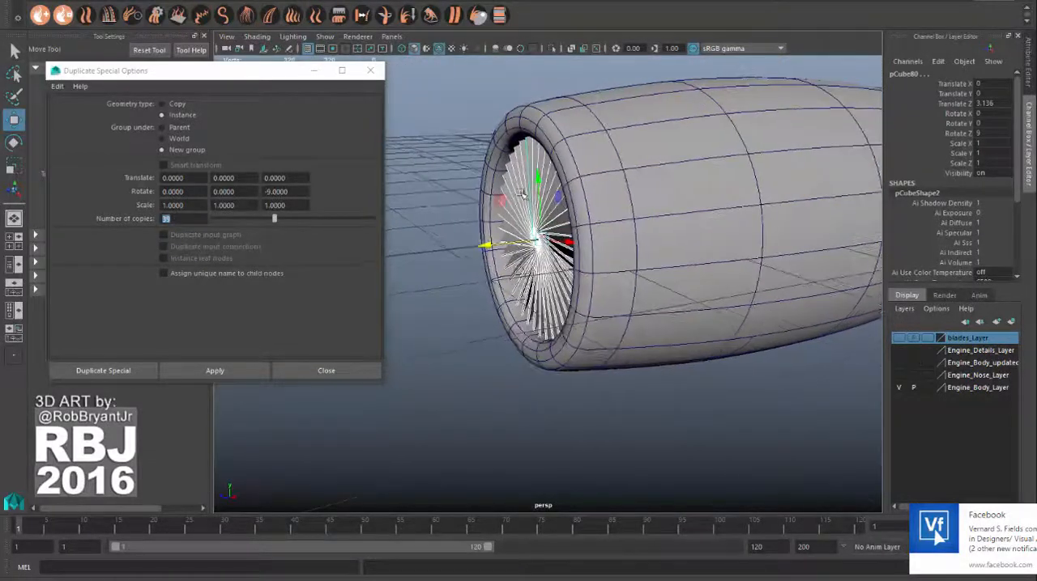
{"action": "left_click", "coordinate": [481, 315]}
Step: Make Engine_Nose_Layer visible to show the nose cone in front of the blades
{"action": "left_click_drag", "start_coordinate": [484, 317], "coordinate": [580, 334], "text": "alt"}
{"action": "scroll", "coordinate": [580, 334], "scroll_direction": "up", "scroll_amount": 3}
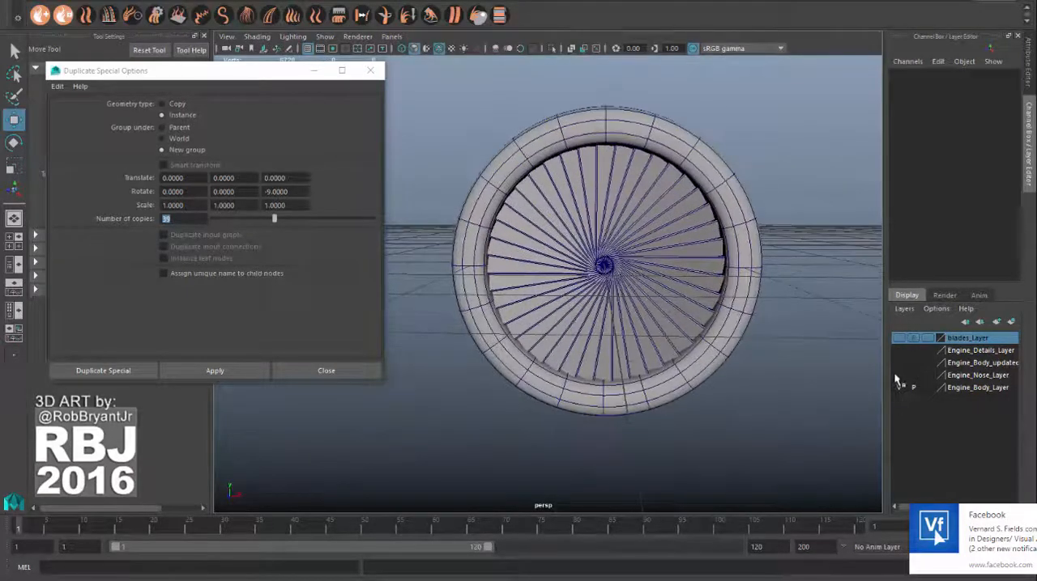
{"action": "left_click", "coordinate": [899, 377]}
{"action": "left_click", "coordinate": [899, 376]}
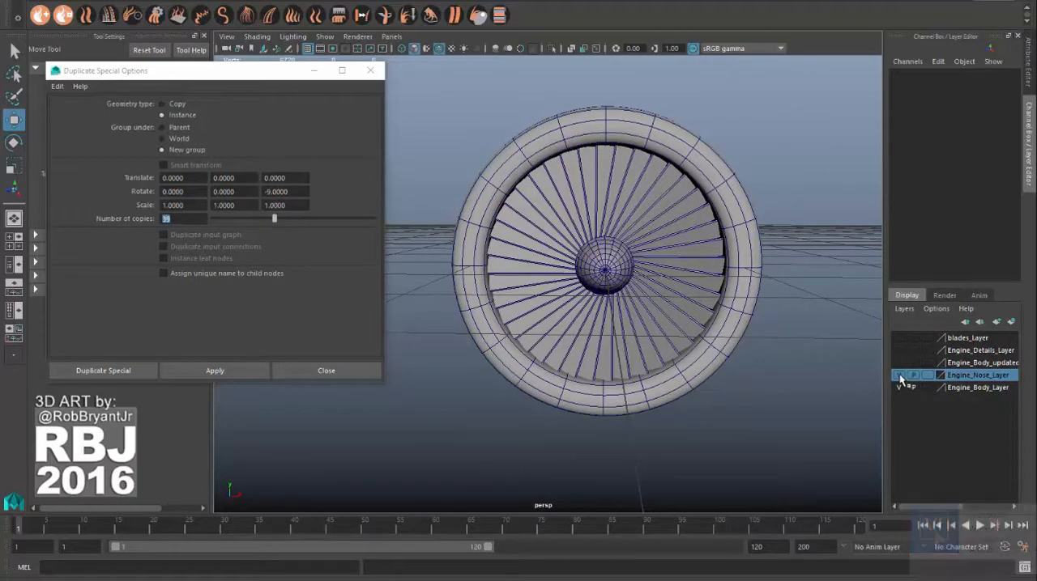
Step: Hide the grid in the perspective view and inspect the blades inside the engine intake
{"action": "left_click_drag", "start_coordinate": [698, 304], "coordinate": [685, 262], "text": "alt"}
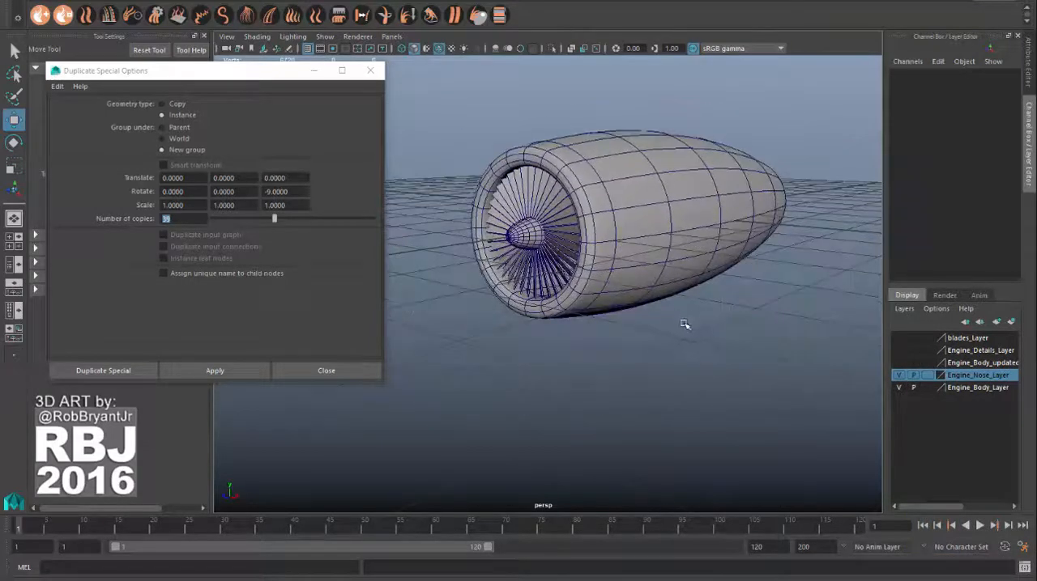
{"action": "mouse_move", "coordinate": [685, 326]}
{"action": "left_mouse_down", "text": "alt"}
{"action": "mouse_move", "coordinate": [671, 341]}
{"action": "mouse_move", "coordinate": [681, 333]}
{"action": "left_mouse_up", "text": "alt"}
{"action": "key", "text": "space"}
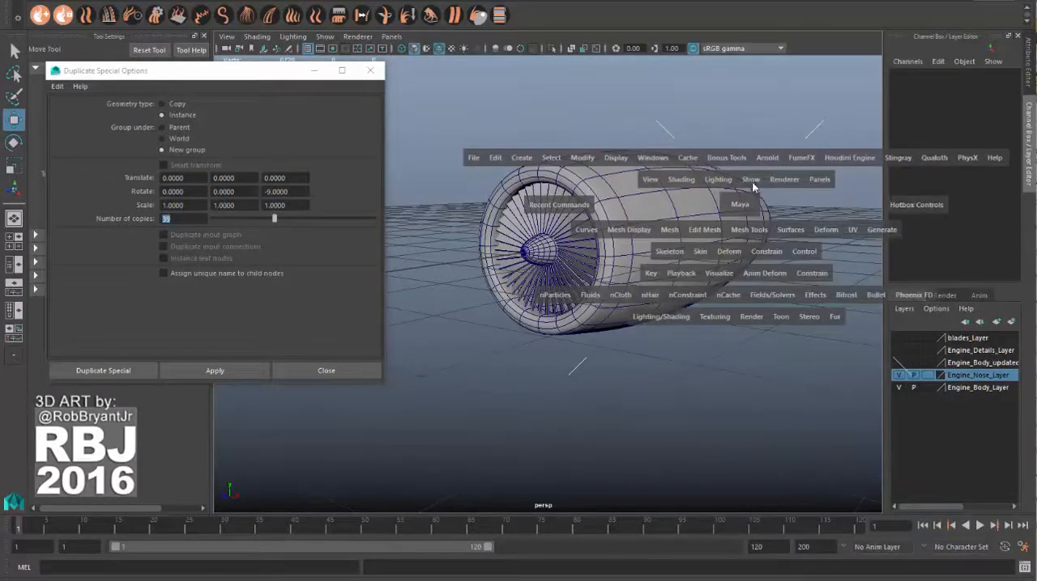
{"action": "left_click_drag", "start_coordinate": [750, 181], "coordinate": [782, 544]}
{"action": "mouse_move", "coordinate": [692, 391]}
{"action": "left_mouse_down", "text": "alt"}
{"action": "mouse_move", "coordinate": [702, 380]}
{"action": "mouse_move", "coordinate": [833, 379]}
{"action": "mouse_move", "coordinate": [688, 361]}
{"action": "mouse_move", "coordinate": [680, 343]}
{"action": "mouse_move", "coordinate": [682, 387]}
{"action": "left_mouse_up", "text": "alt"}
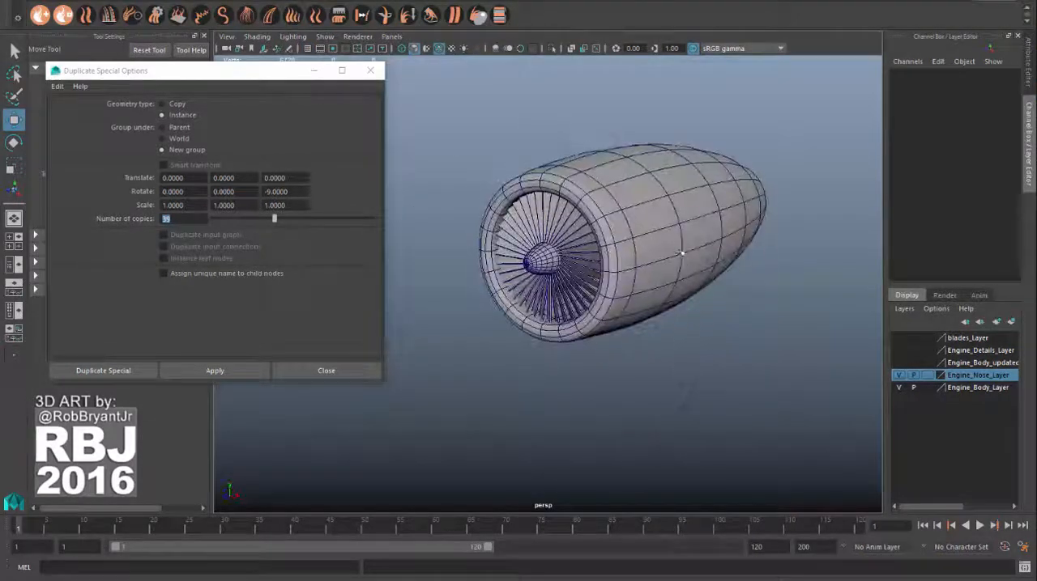
{"action": "right_click_drag", "start_coordinate": [593, 239], "coordinate": [735, 268], "text": "alt"}
{"action": "middle_click_drag", "start_coordinate": [735, 268], "coordinate": [714, 287], "text": "alt"}
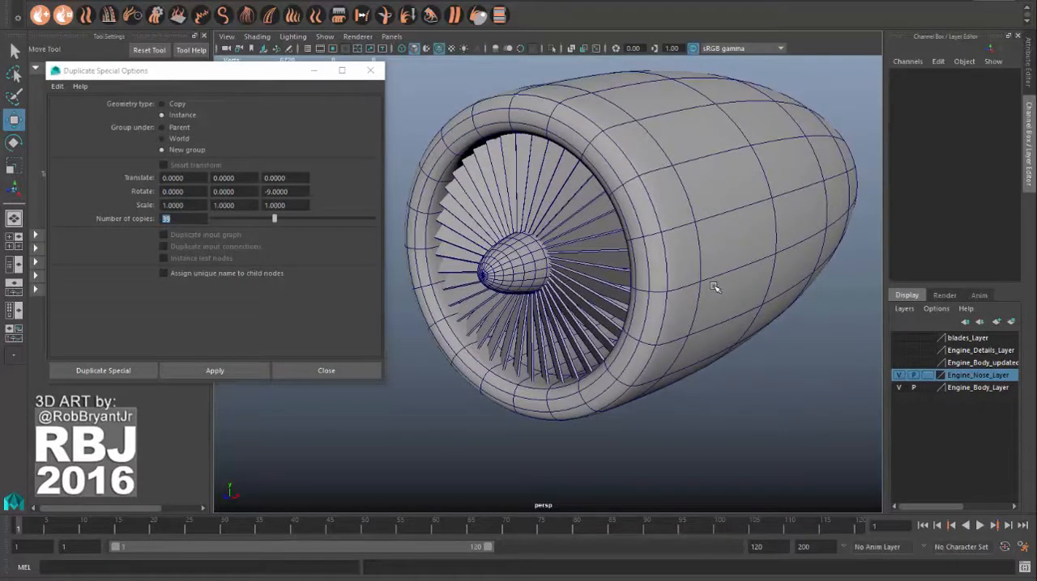